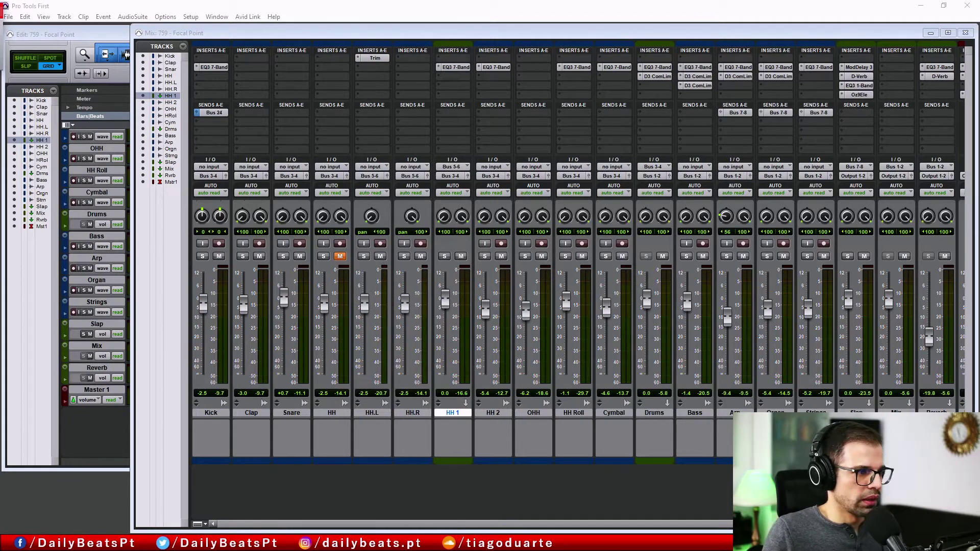
# Start playback, select the HH track, and scroll the mixer toward Master 1
pyautogui.click(397, 492)
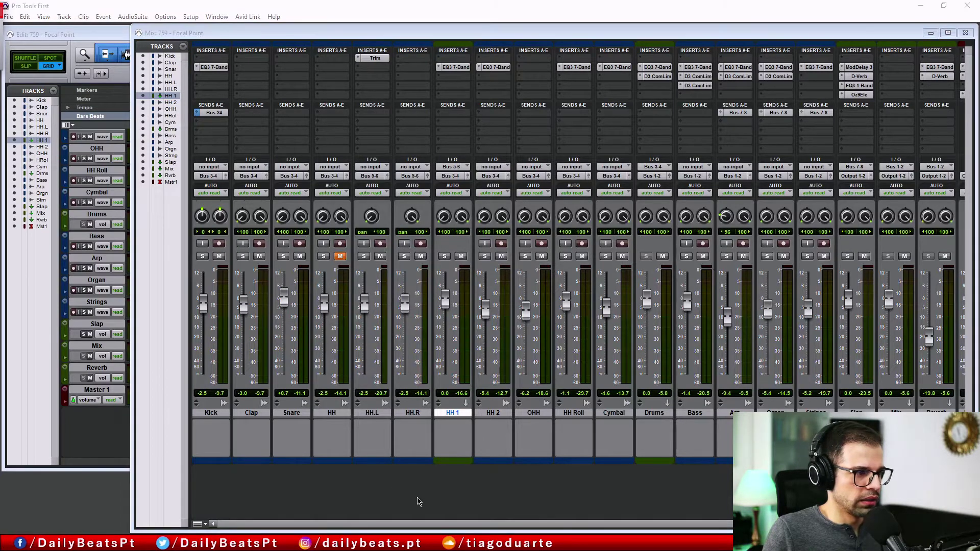
pyautogui.click(418, 502)
pyautogui.press('space')
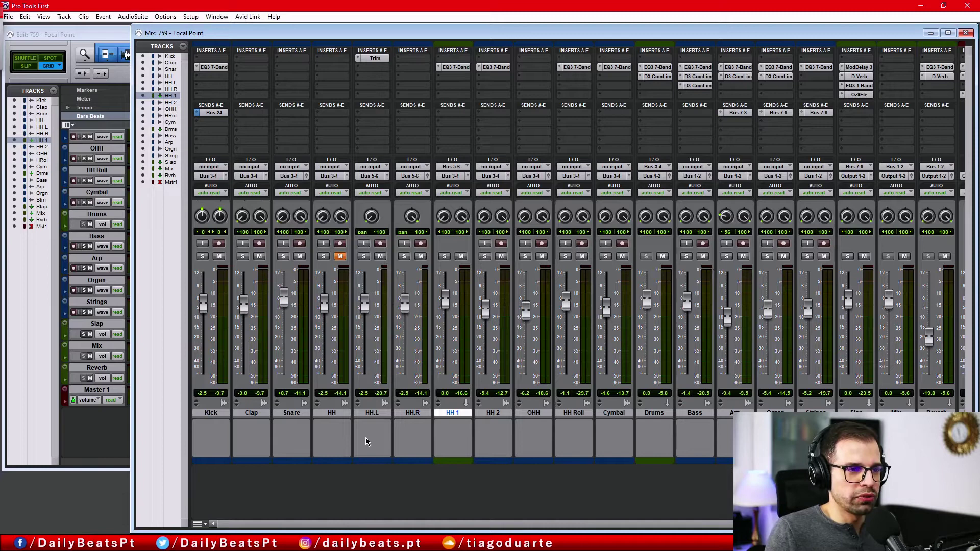
pyautogui.click(334, 415)
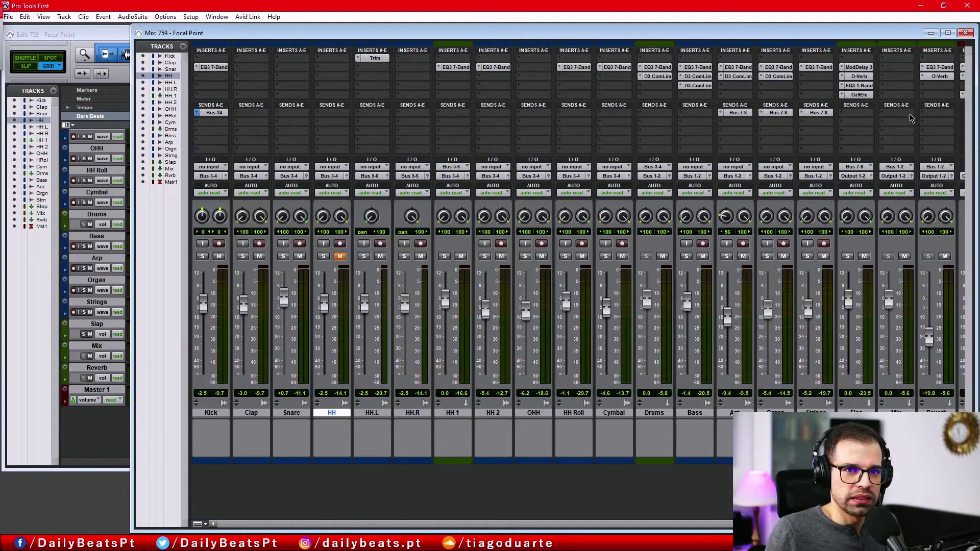
pyautogui.hscroll(2, 909, 116)
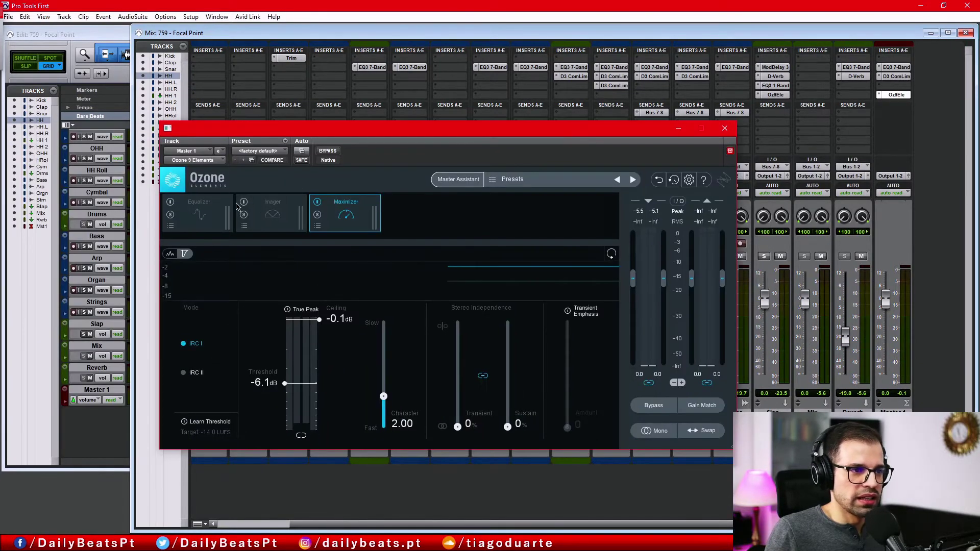
# Move the Ozone window off the HH strips and solo the HH track
pyautogui.moveTo(399, 130); pyautogui.dragTo(612, 285)
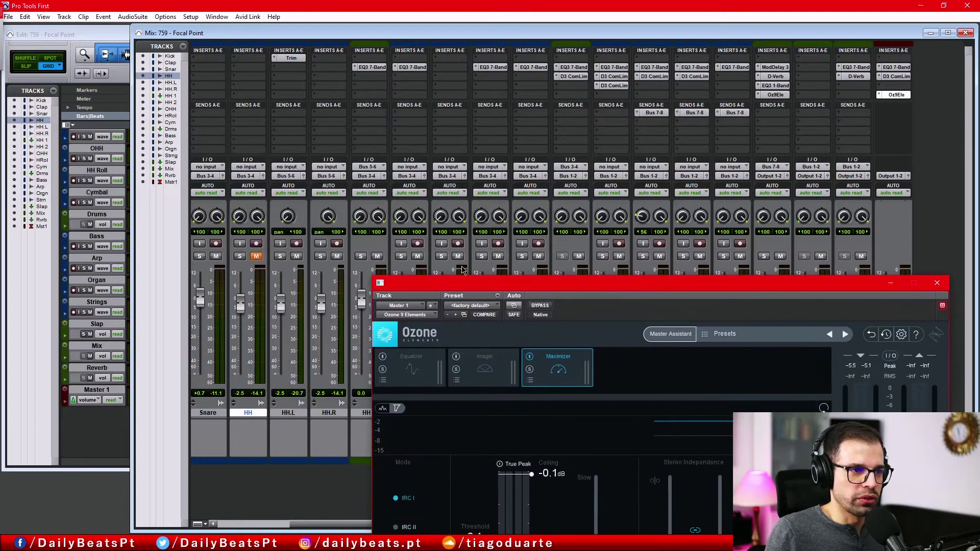
pyautogui.click(240, 255)
pyautogui.click(257, 255)
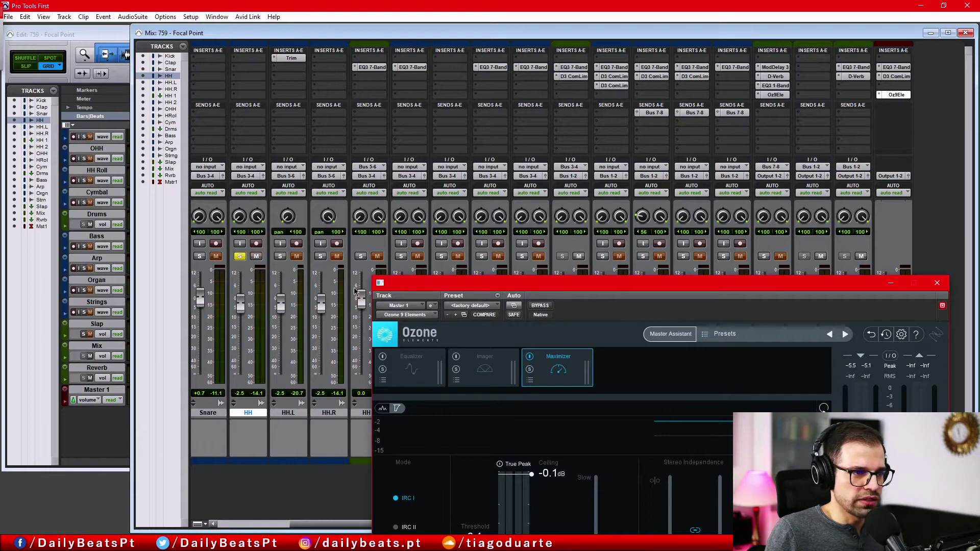
# In the zoomed-in Edit window, play bars 105–109, then return to the Mix window
pyautogui.hotkey('ctrl', '=')
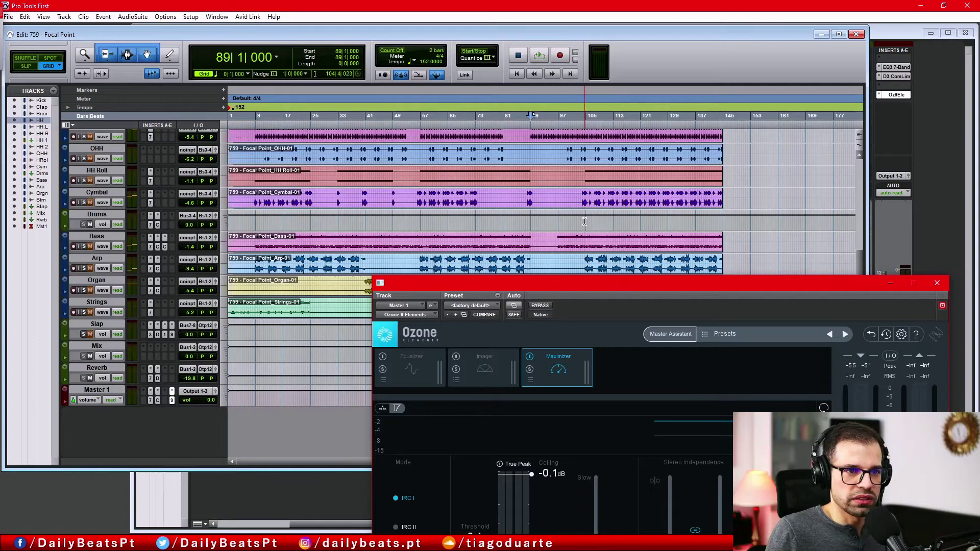
pyautogui.hotkey('ctrl', ']')
pyautogui.hotkey('ctrl', ']')
pyautogui.hotkey('ctrl', ']')
pyautogui.hotkey('ctrl', ']')
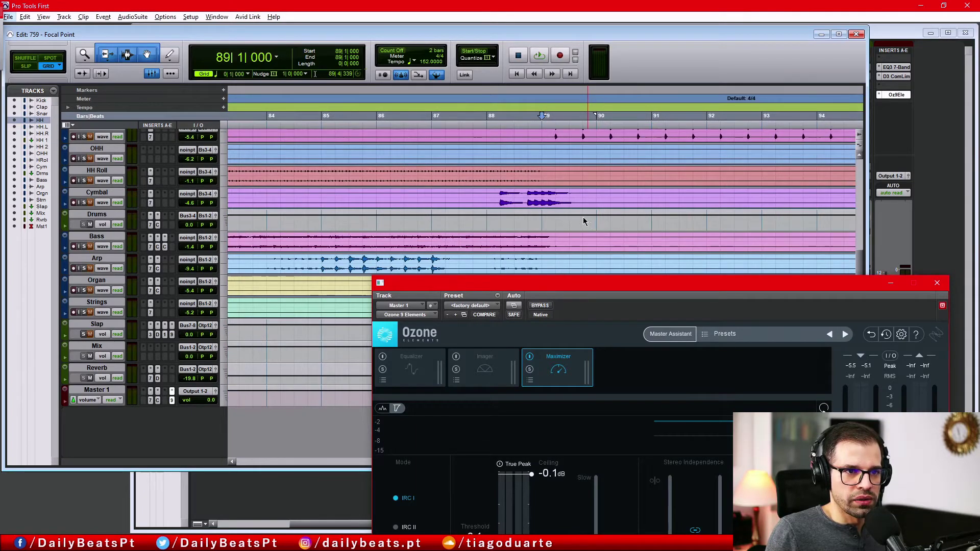
pyautogui.hscroll(10, 529, 219)
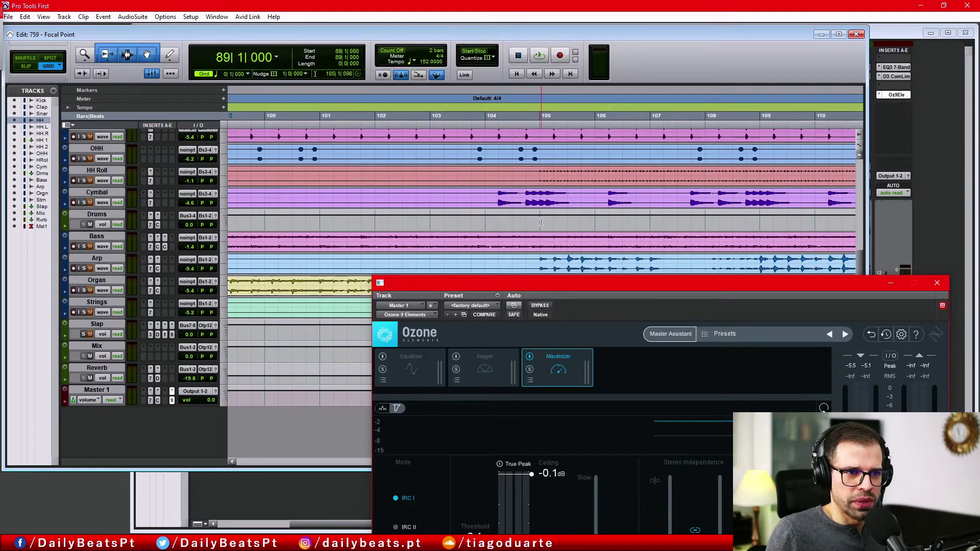
pyautogui.moveTo(541, 219); pyautogui.dragTo(759, 219)
pyautogui.press('space')
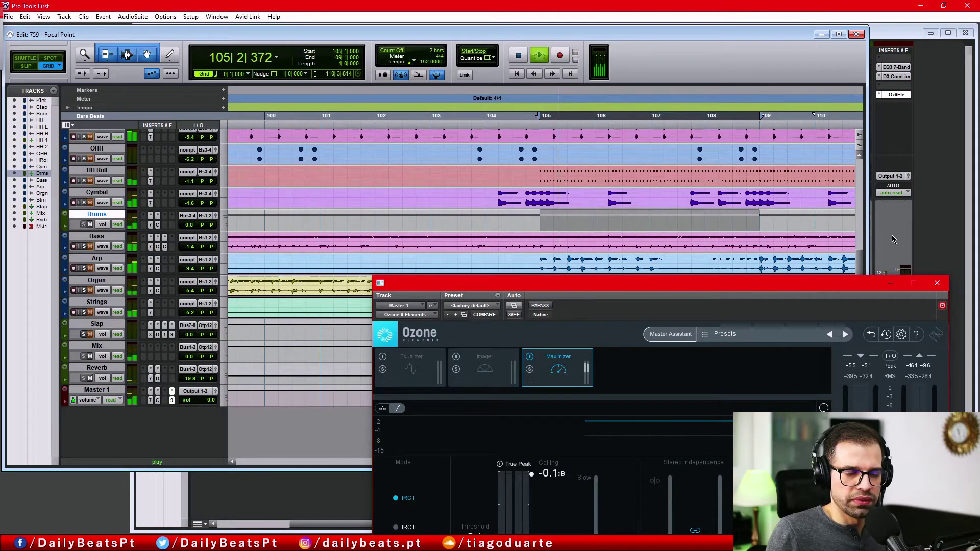
pyautogui.hotkey('ctrl', '=')
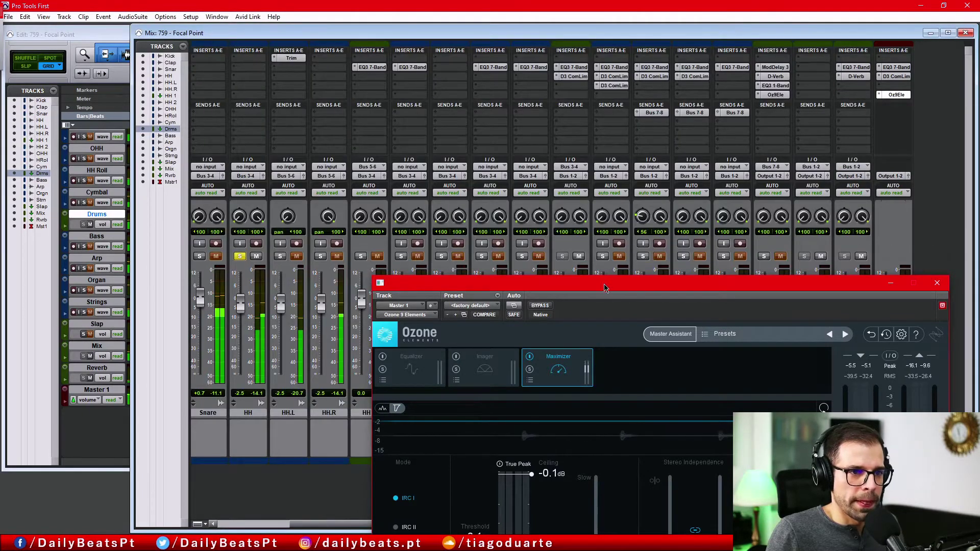
# Switch Ozone to its Imager module at Width -100.0 to hear the hi-hat in mono
pyautogui.moveTo(632, 286); pyautogui.dragTo(608, 182)
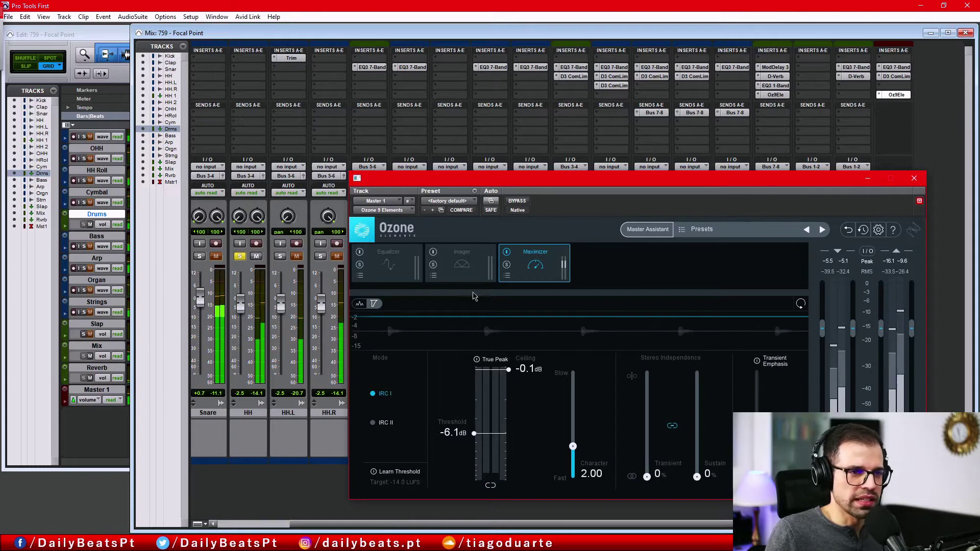
pyautogui.click(464, 269)
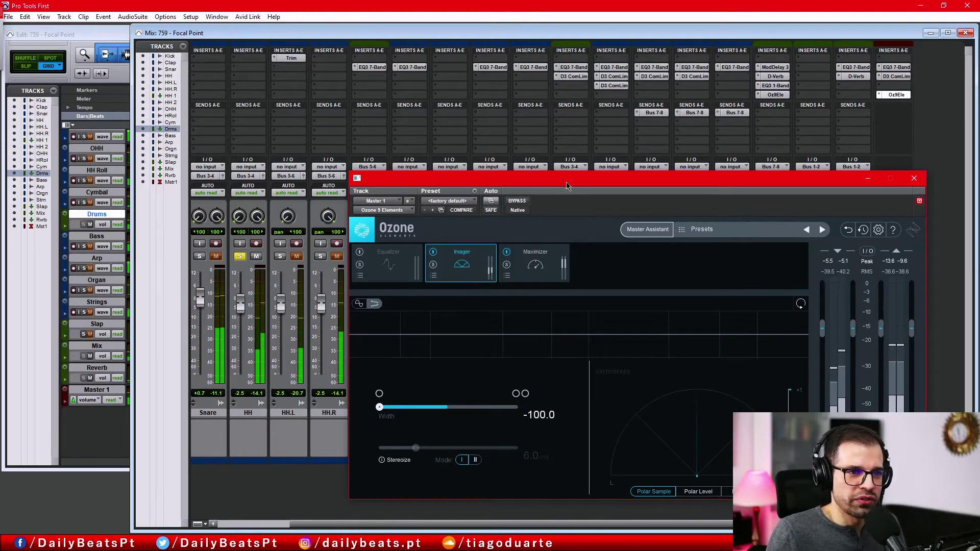
pyautogui.moveTo(591, 183); pyautogui.dragTo(564, 143)
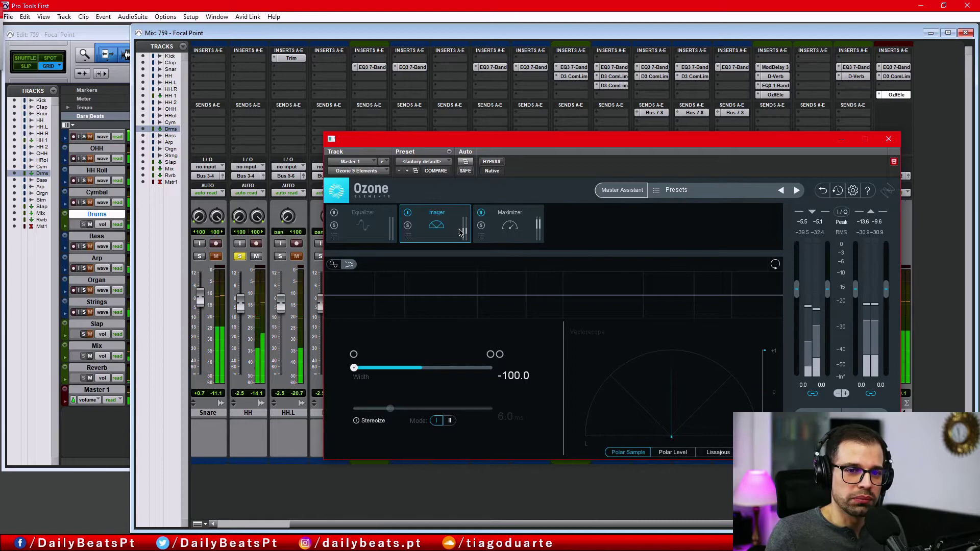
# Close Ozone and split the HH track into mono HH.L and HH.R tracks
pyautogui.click(889, 140)
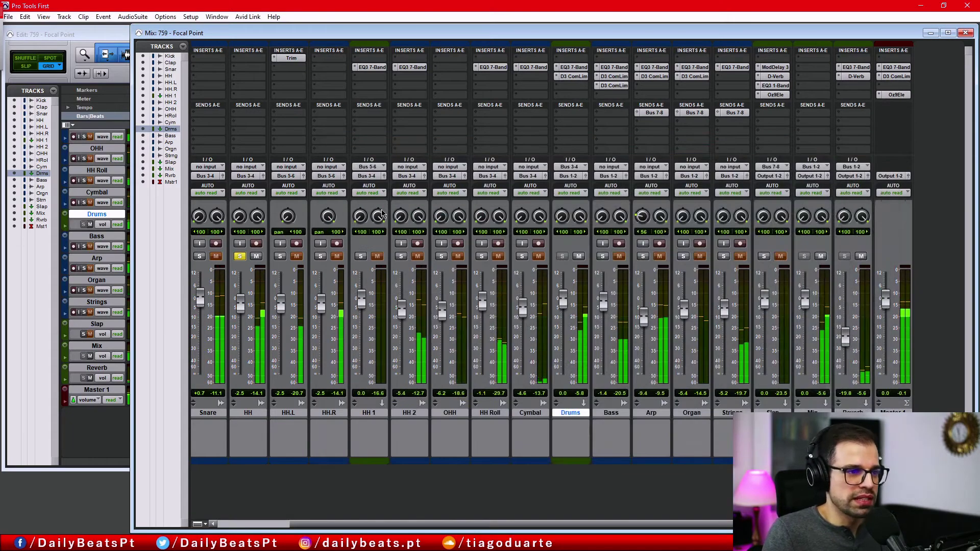
pyautogui.click(243, 414)
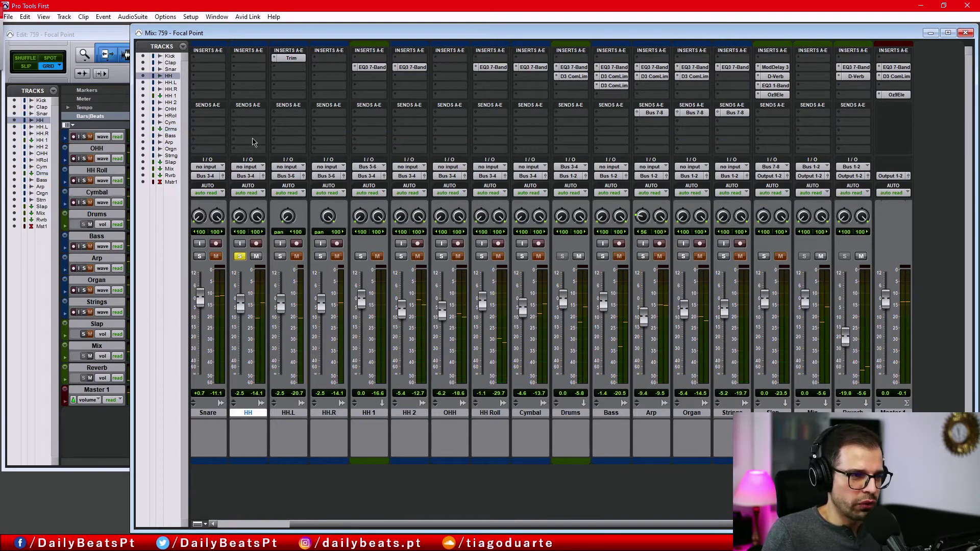
pyautogui.rightClick(258, 416)
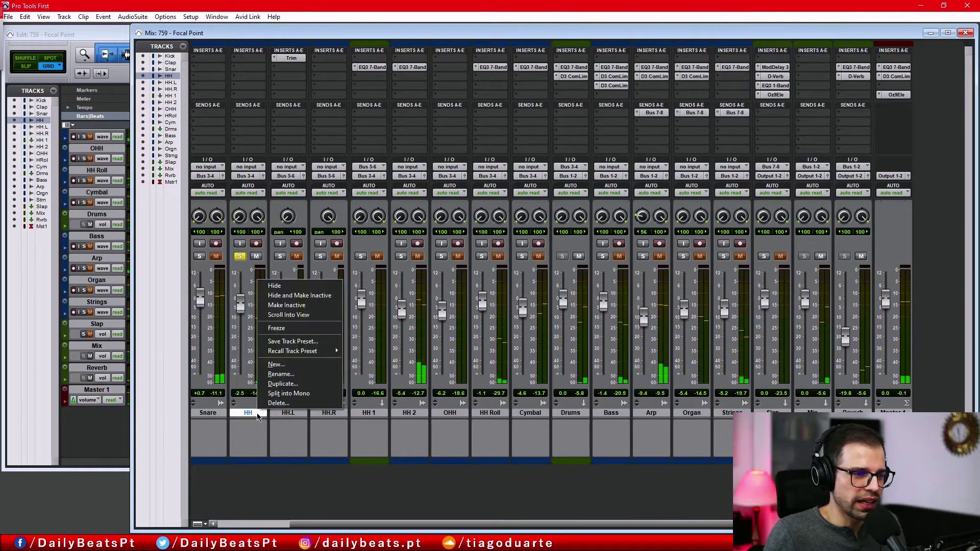
pyautogui.click(299, 395)
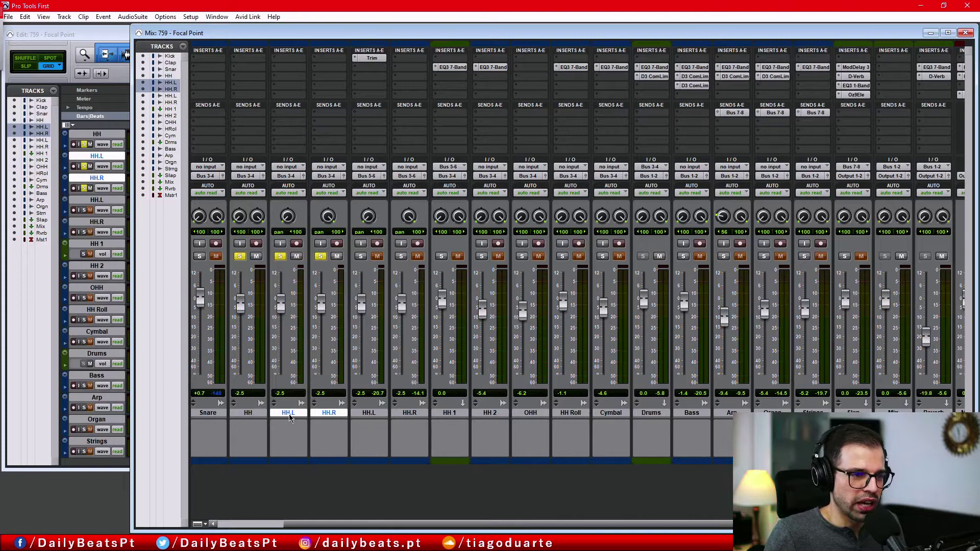
# Select HH.L, mute the original HH track, and start playback
pyautogui.click(383, 413)
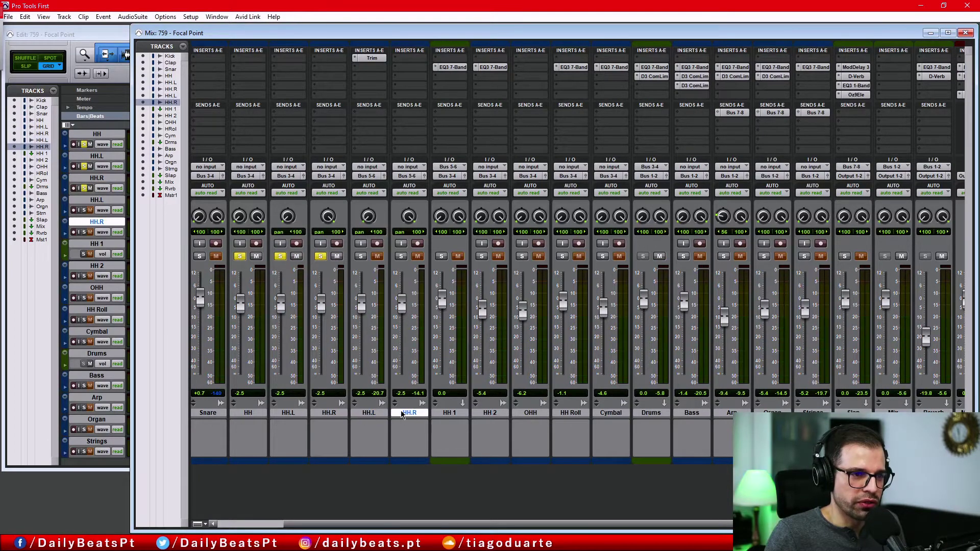
pyautogui.click(296, 417)
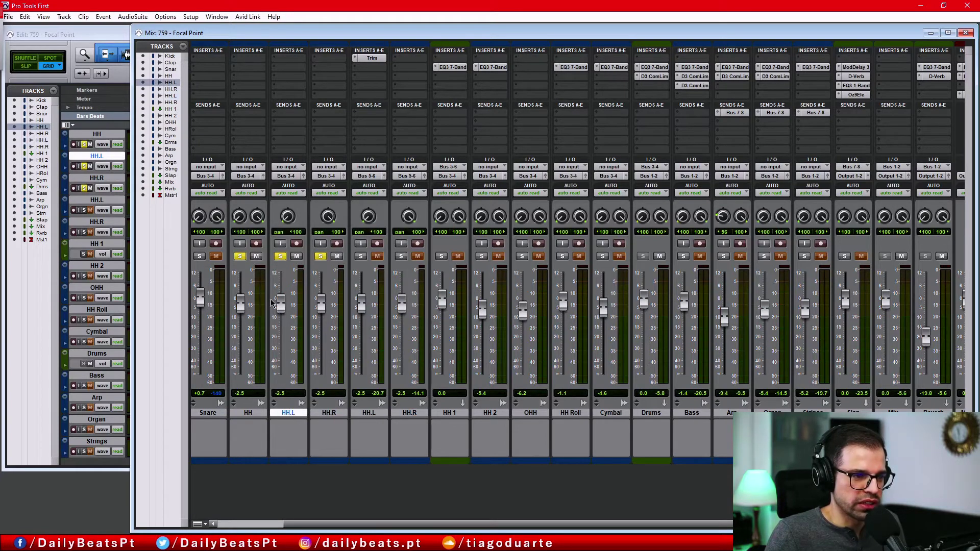
pyautogui.click(257, 258)
pyautogui.press('space')
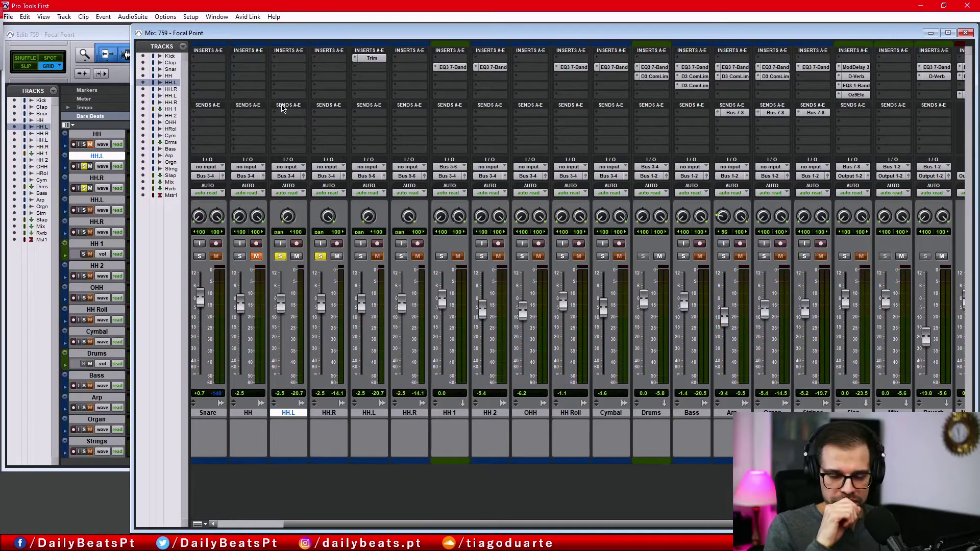
# Insert the Trim plug-in on HH.L and move its window aside
pyautogui.click(290, 62)
pyautogui.moveTo(332, 87)
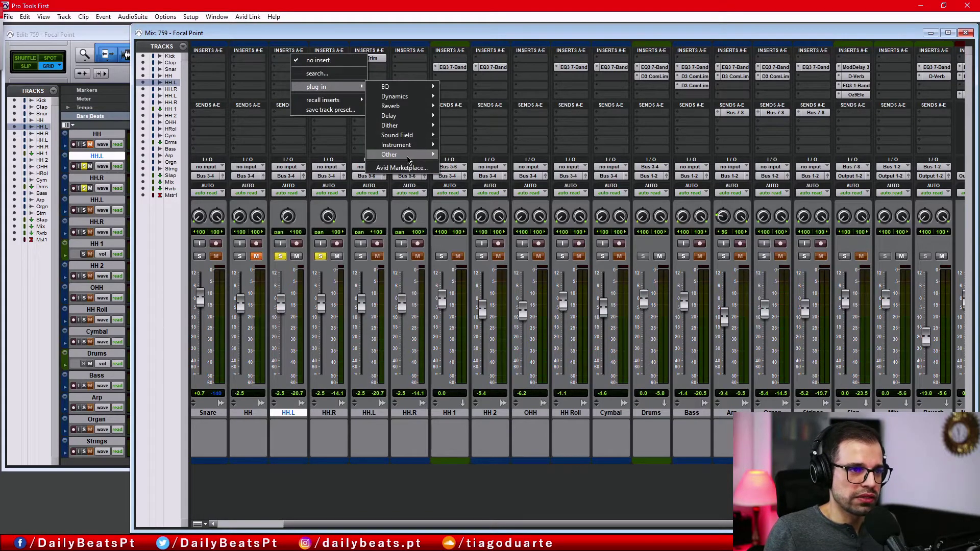
pyautogui.moveTo(408, 155)
pyautogui.click(459, 165)
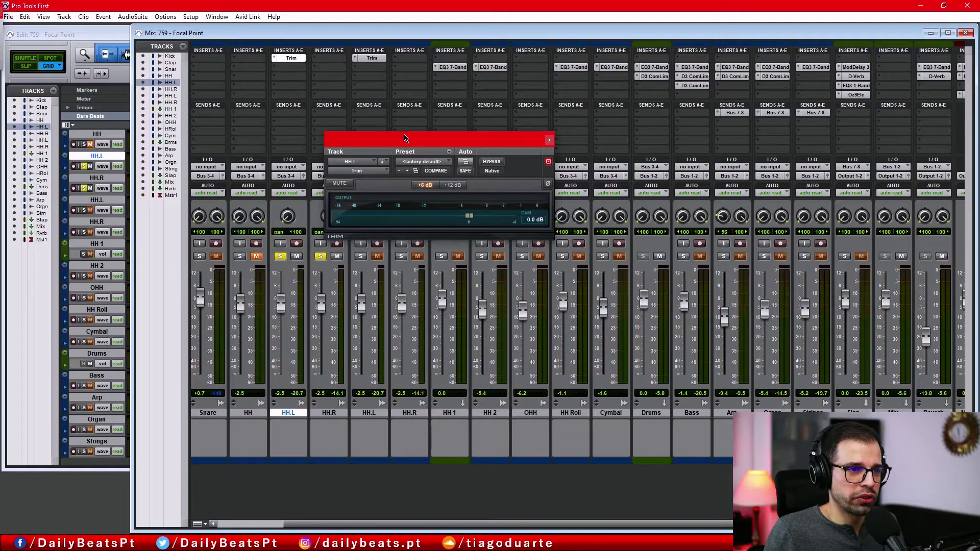
pyautogui.moveTo(405, 138); pyautogui.dragTo(283, 101)
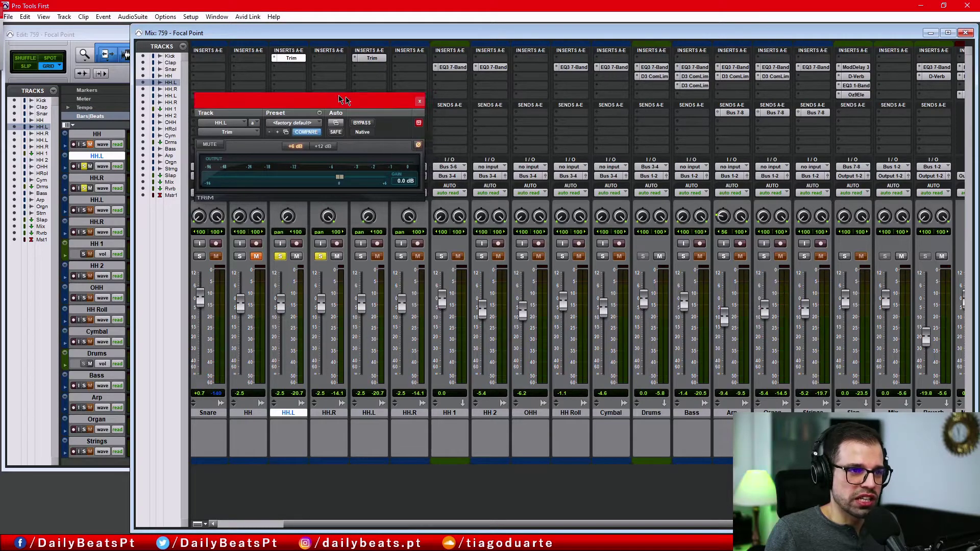
pyautogui.moveTo(342, 99); pyautogui.dragTo(233, 77)
# Play the session and toggle Trim's COMPARE to audition the phase inversion
pyautogui.press('space')
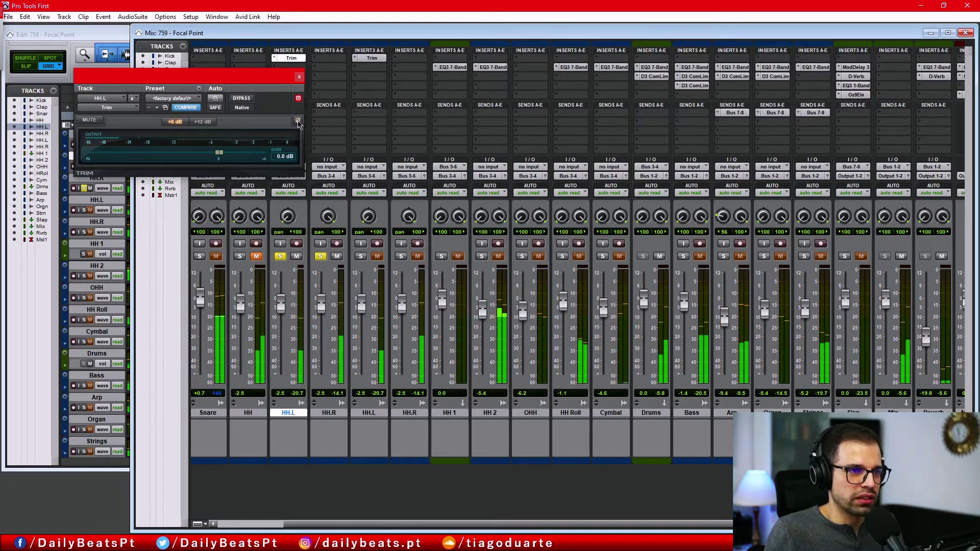
pyautogui.click(298, 121)
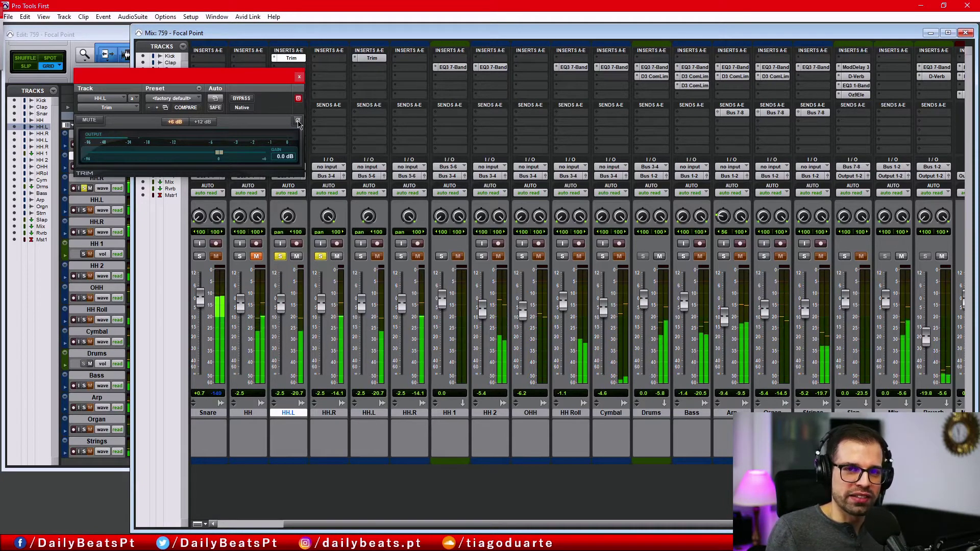
pyautogui.click(298, 121)
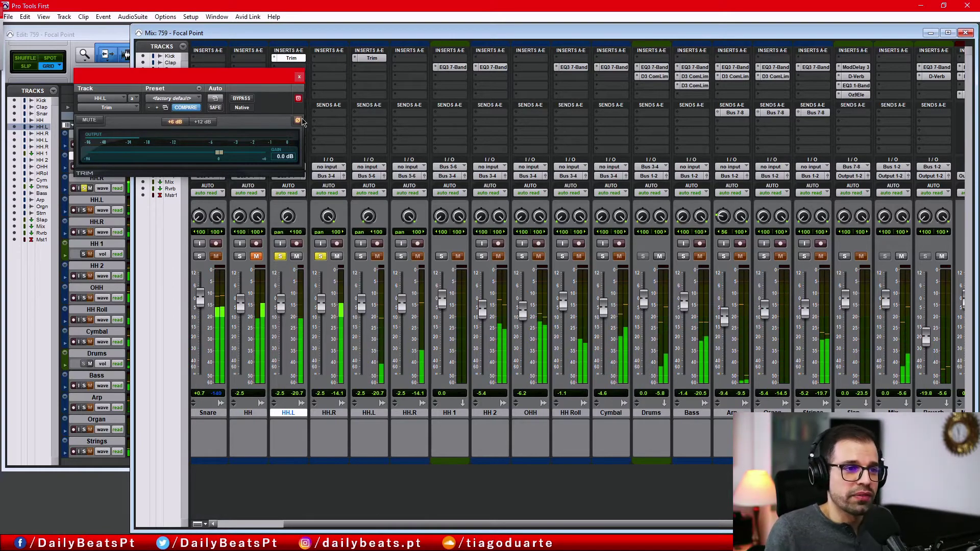
pyautogui.moveTo(301, 81); pyautogui.dragTo(285, 84)
# Close Trim, reopen Ozone 9 Elements on Master 1, and bypass its Imager module
pyautogui.click(284, 81)
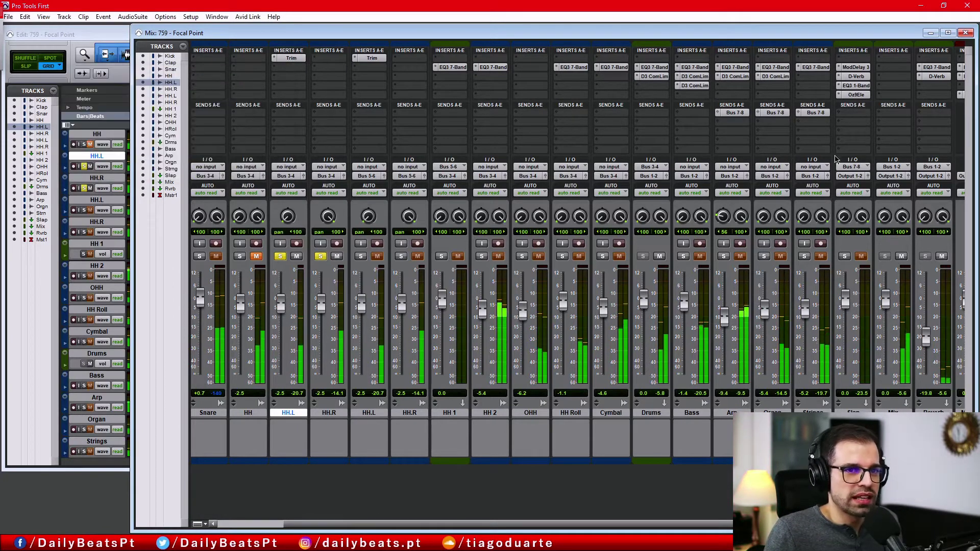
pyautogui.hscroll(2, 390, 203)
pyautogui.click(896, 94)
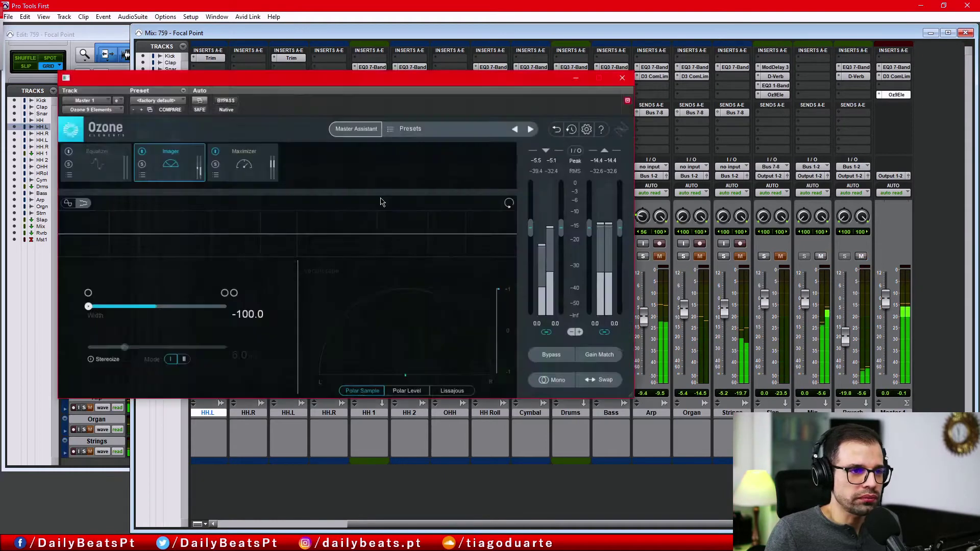
pyautogui.click(142, 152)
pyautogui.moveTo(207, 82); pyautogui.dragTo(714, 174)
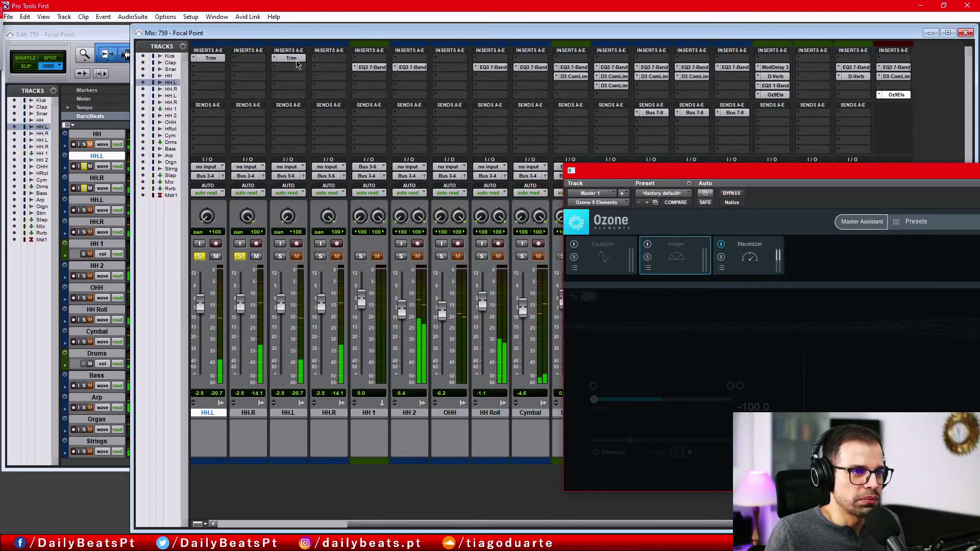
# Bypass and re-enable the HH.L Trim insert twice, leaving it active
pyautogui.hscroll(-4, 327, 61)
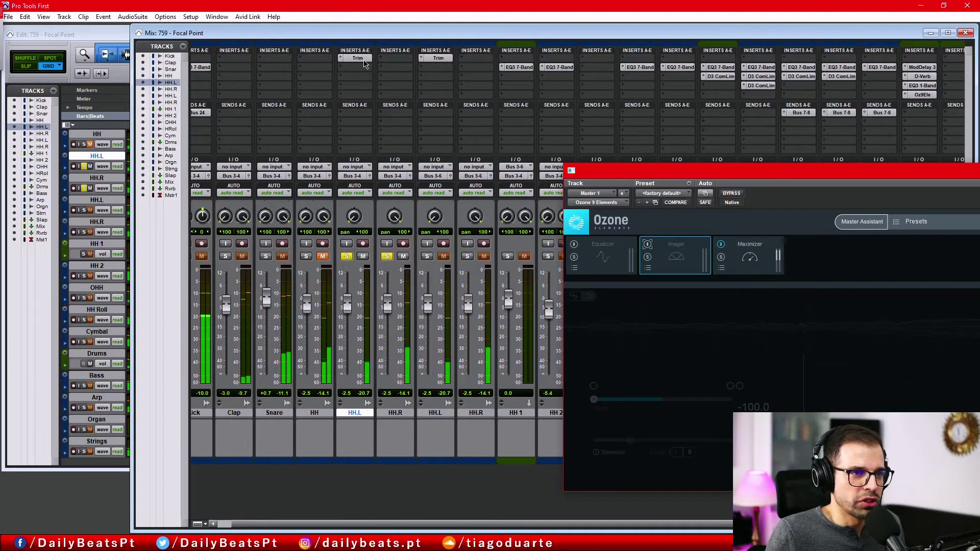
pyautogui.keyDown('ctrl'); pyautogui.click(360, 60); pyautogui.keyUp('ctrl')
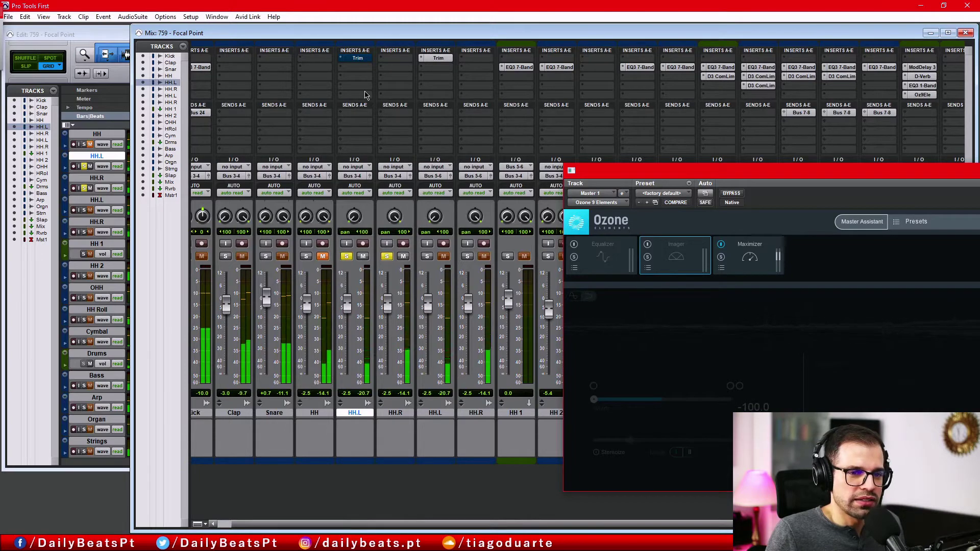
pyautogui.keyDown('ctrl'); pyautogui.click(360, 61); pyautogui.keyUp('ctrl')
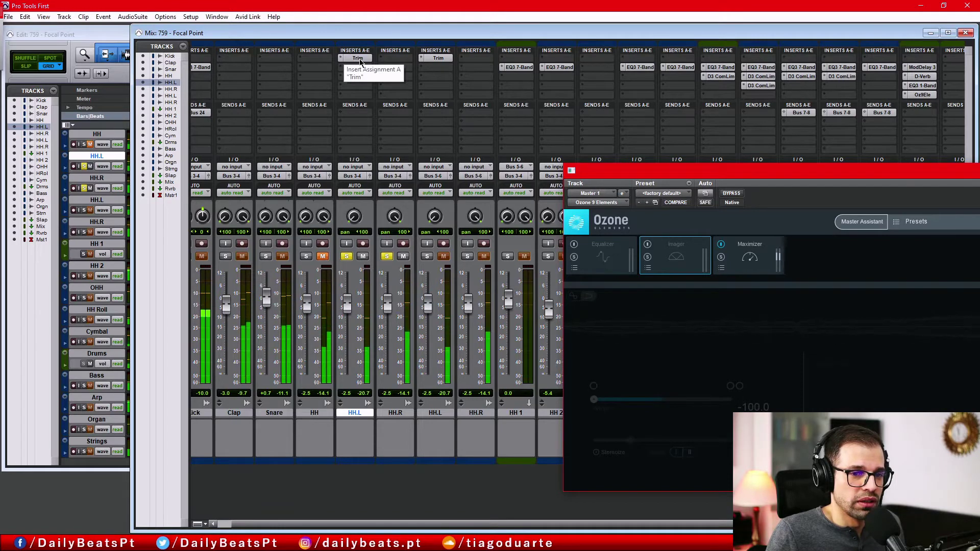
pyautogui.keyDown('ctrl'); pyautogui.click(360, 62); pyautogui.keyUp('ctrl')
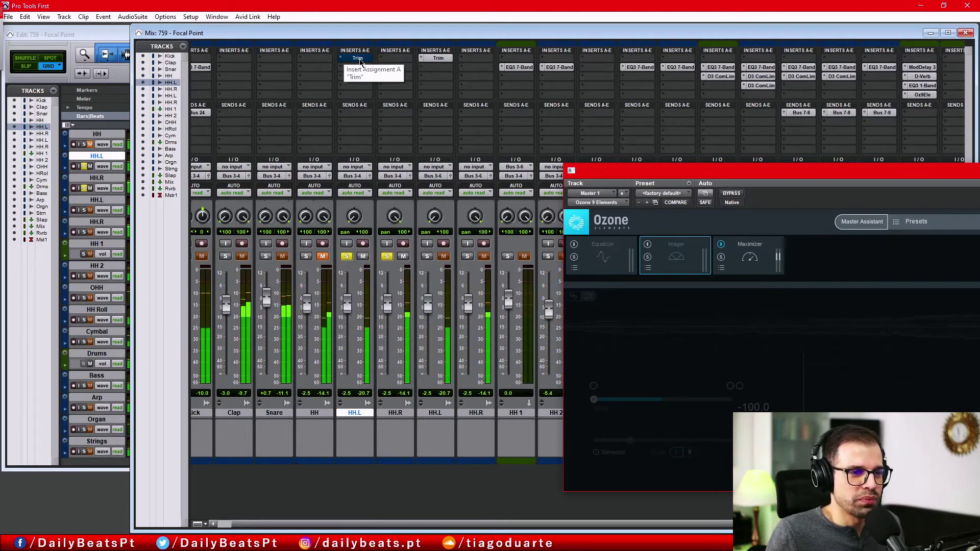
pyautogui.keyDown('ctrl'); pyautogui.click(359, 61); pyautogui.keyUp('ctrl')
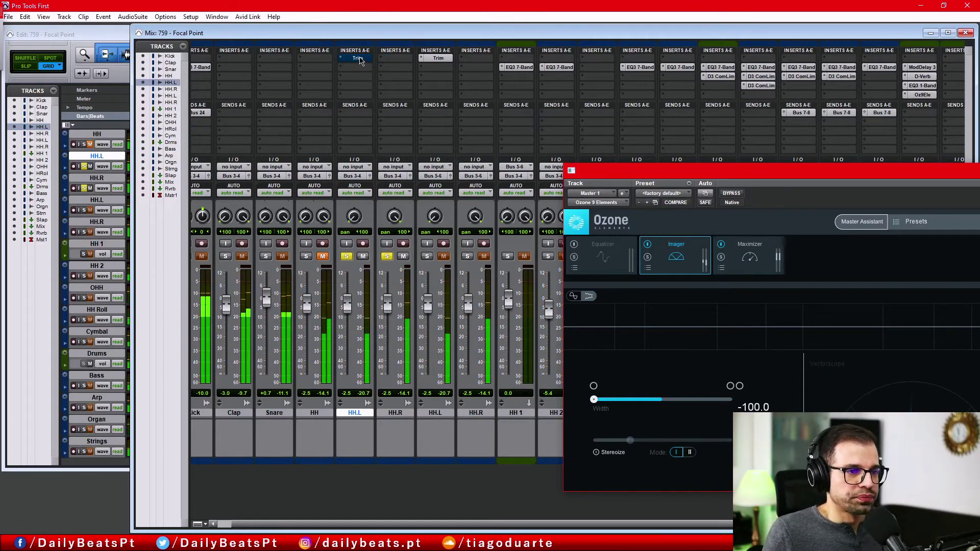
# Close the Ozone window and select the HH.R and HH.L tracks
pyautogui.moveTo(766, 170); pyautogui.dragTo(413, 123)
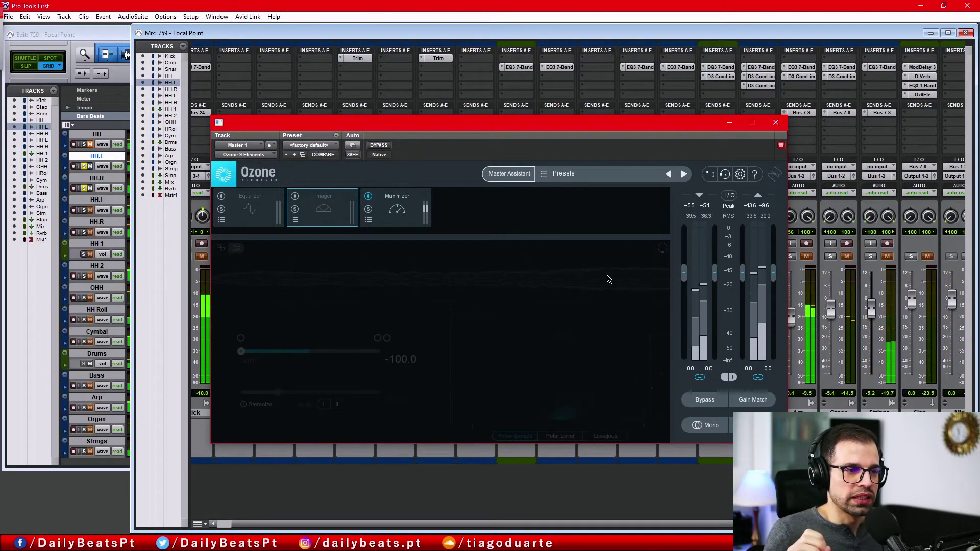
pyautogui.click(775, 123)
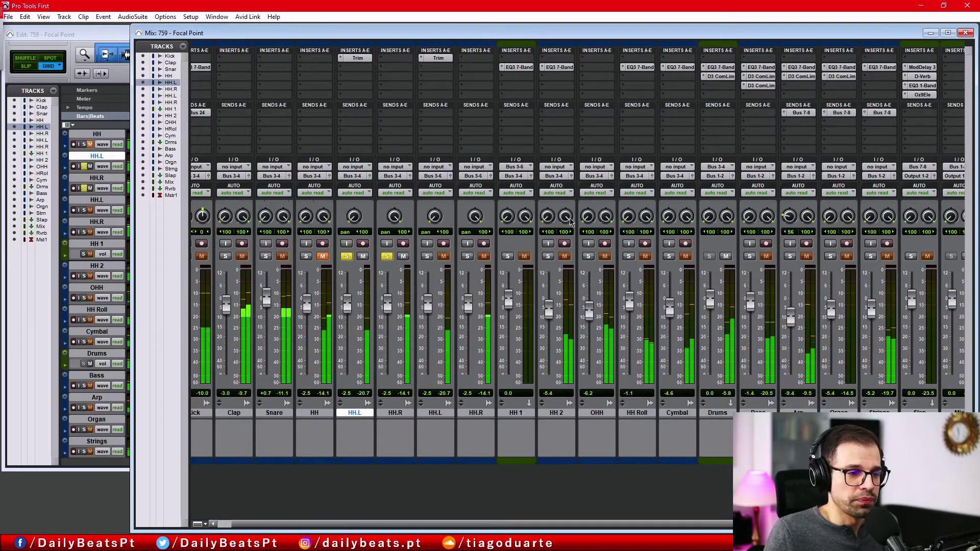
pyautogui.click(396, 412)
pyautogui.keyDown('shift'); pyautogui.click(365, 413); pyautogui.keyUp('shift')
# Check and dismiss the hi-hat tracks' options menus, ending with only HH.R selected
pyautogui.rightClick(365, 416)
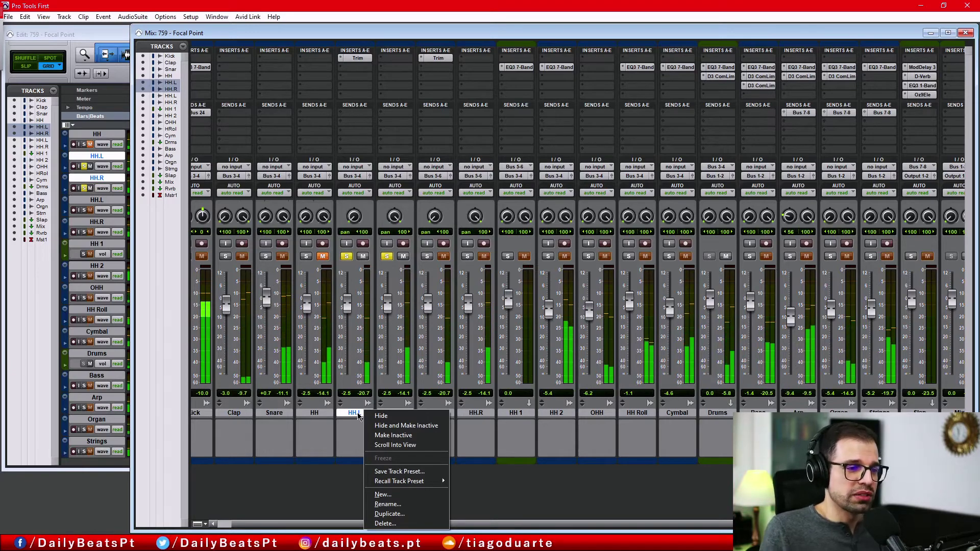
pyautogui.press('Escape')
pyautogui.rightClick(322, 413)
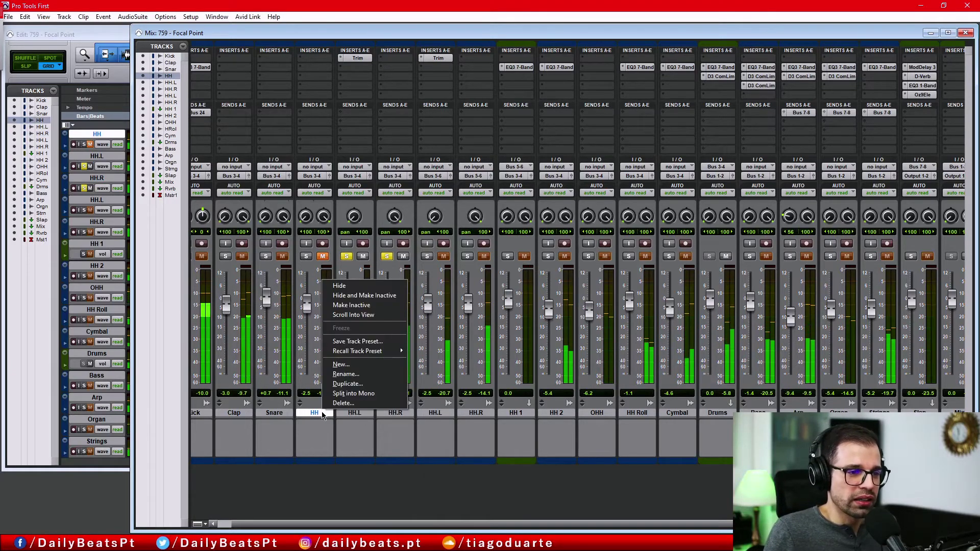
pyautogui.click(361, 414)
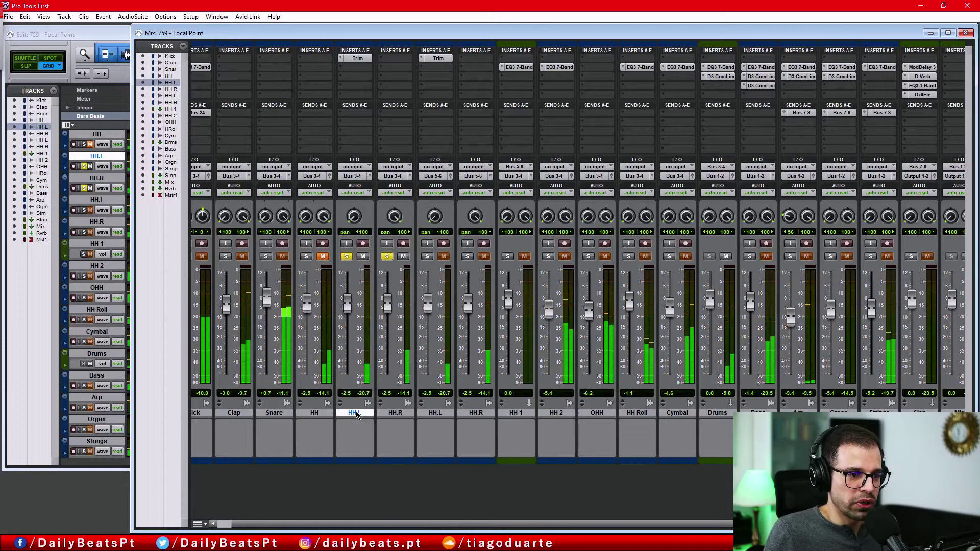
pyautogui.rightClick(362, 416)
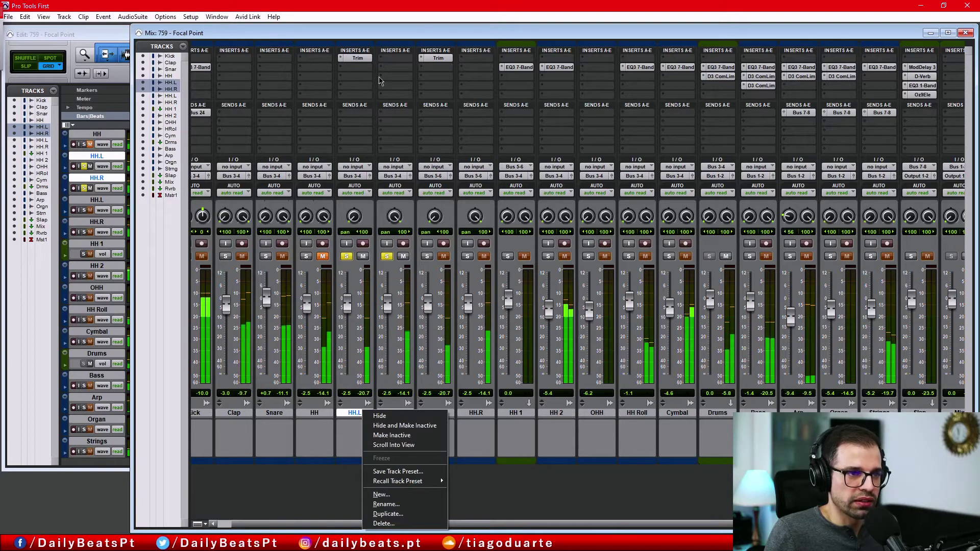
pyautogui.press('Escape')
pyautogui.click(406, 413)
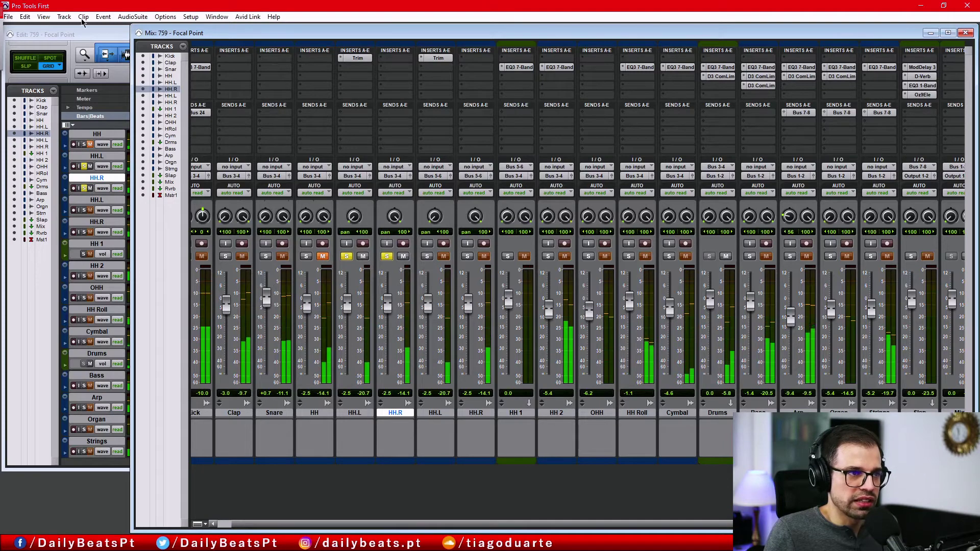
# Create one stereo Aux Input track named 'HH1 v1'
pyautogui.click(64, 17)
pyautogui.click(69, 28)
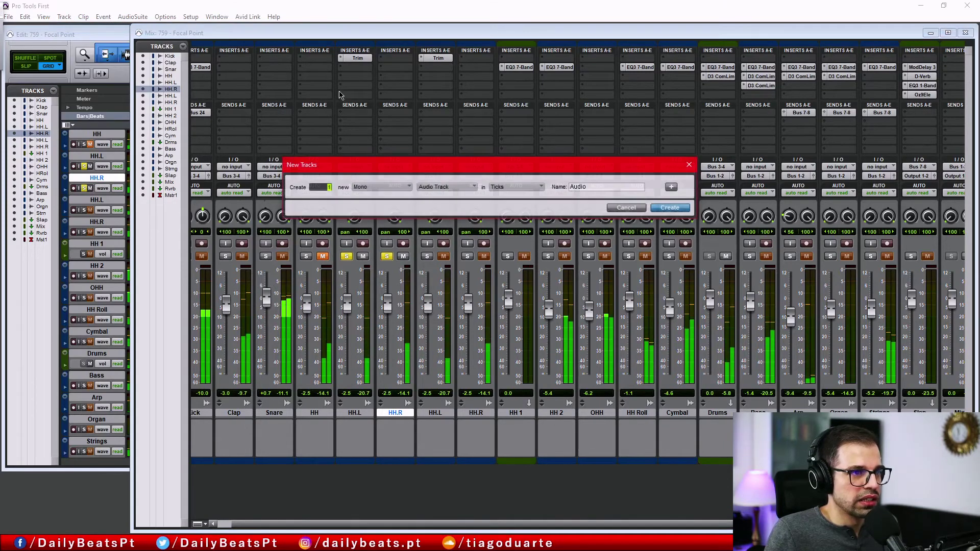
pyautogui.click(394, 188)
pyautogui.click(401, 197)
pyautogui.click(460, 186)
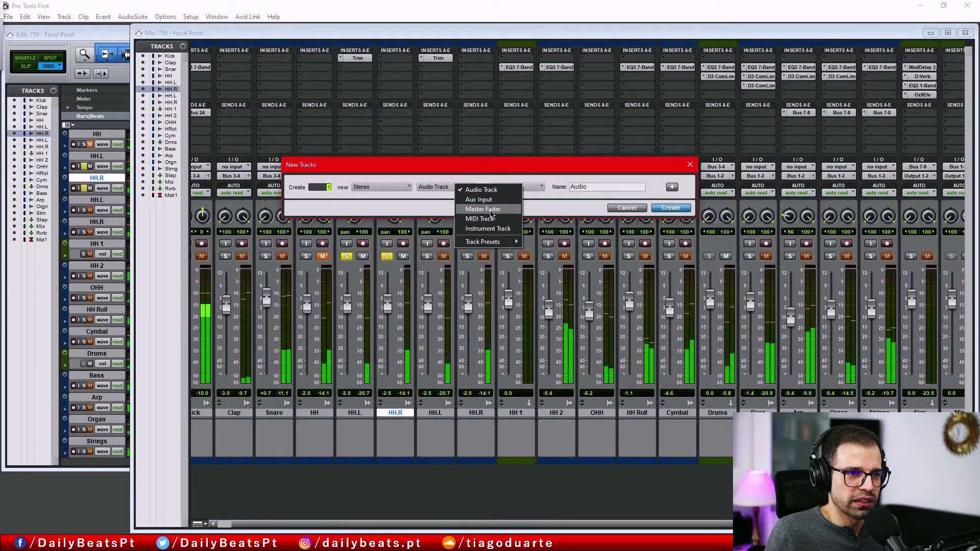
pyautogui.click(479, 199)
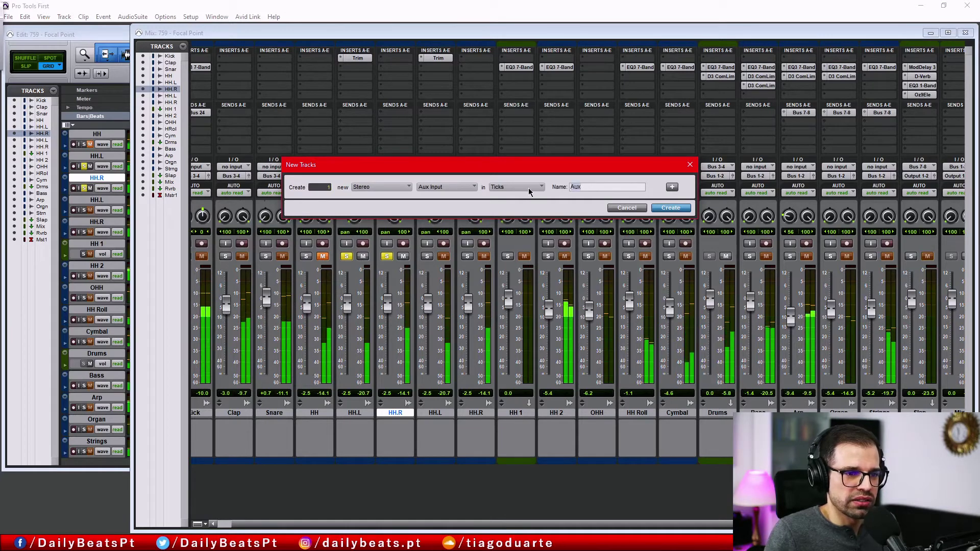
pyautogui.write('HH ')
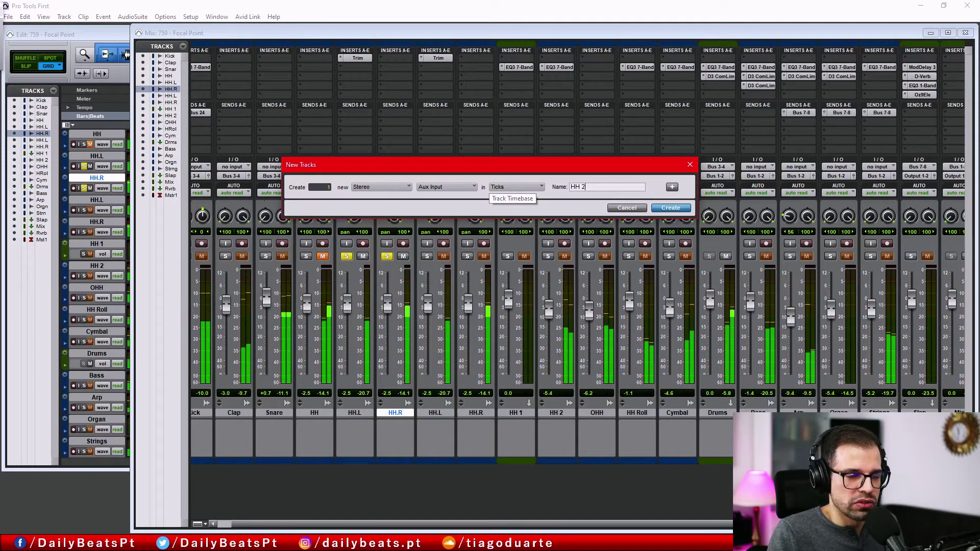
pyautogui.write('2')
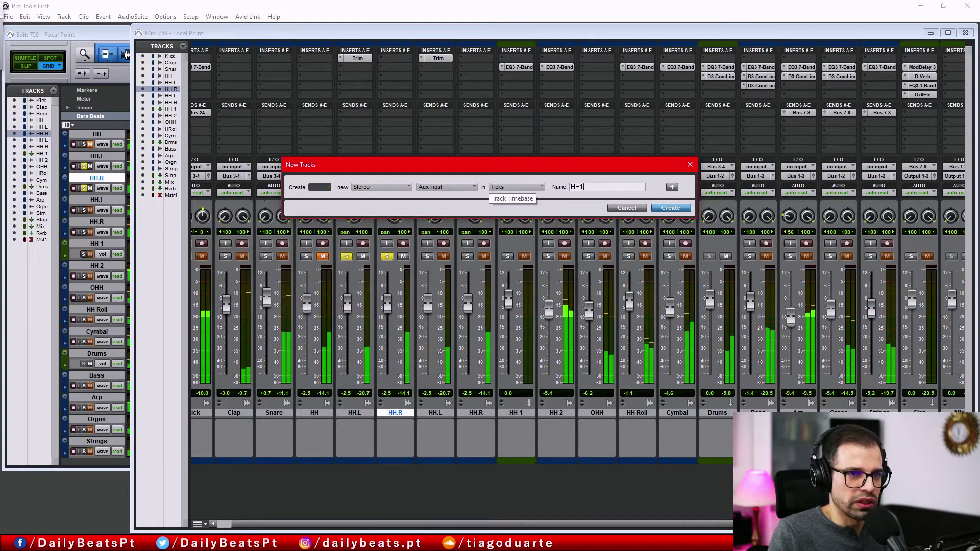
pyautogui.press('BackSpace')
pyautogui.press('BackSpace')
pyautogui.write('1 v1')
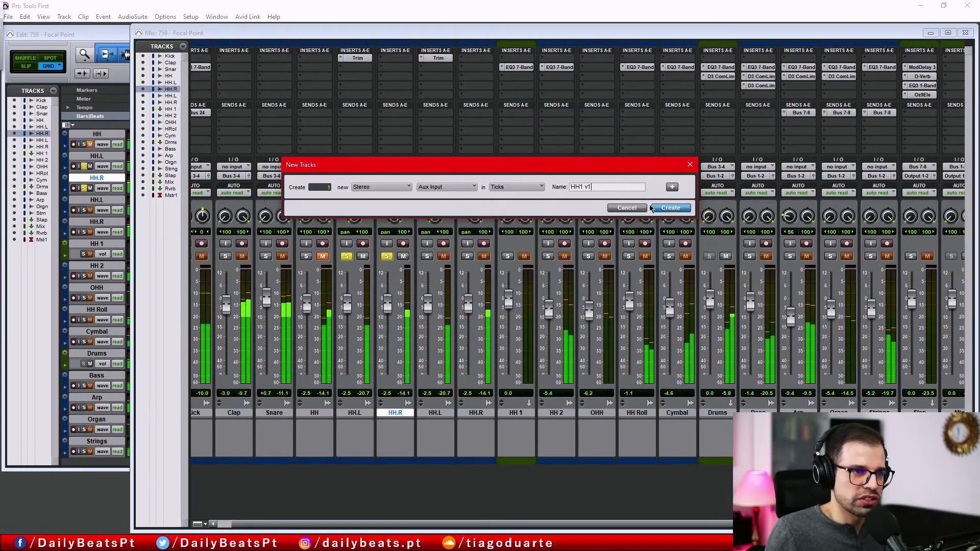
pyautogui.press('Return')
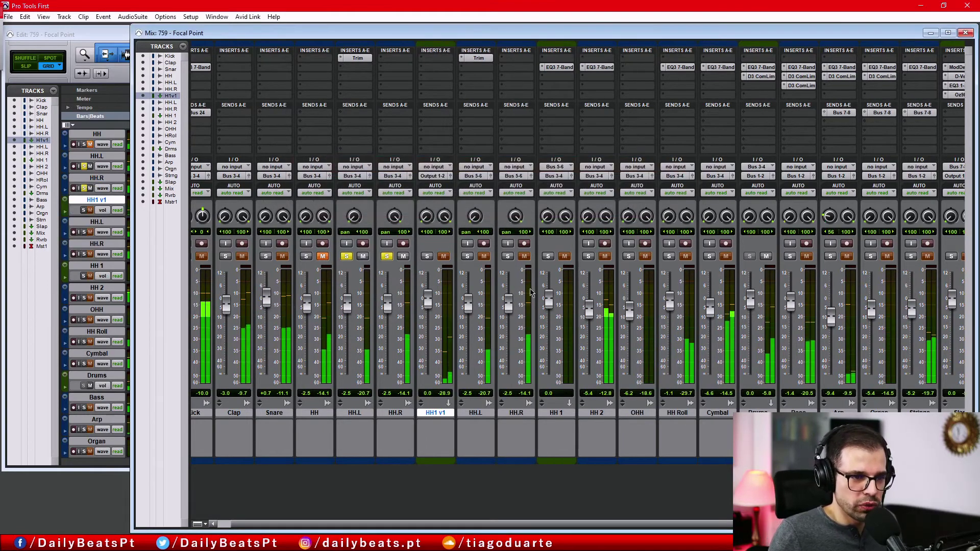
# Route the HH.L and HH.R outputs to Bus 9-10
pyautogui.click(357, 177)
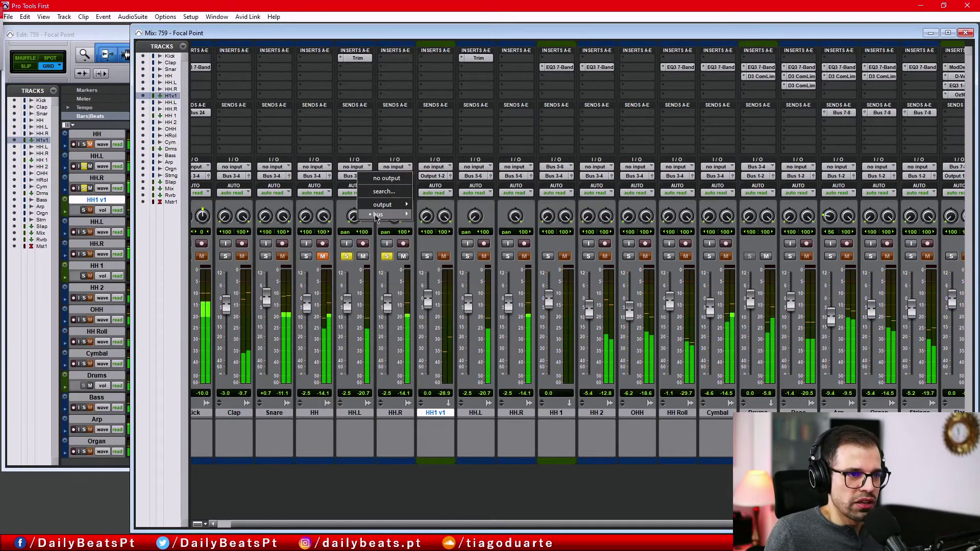
pyautogui.moveTo(393, 194)
pyautogui.click(448, 323)
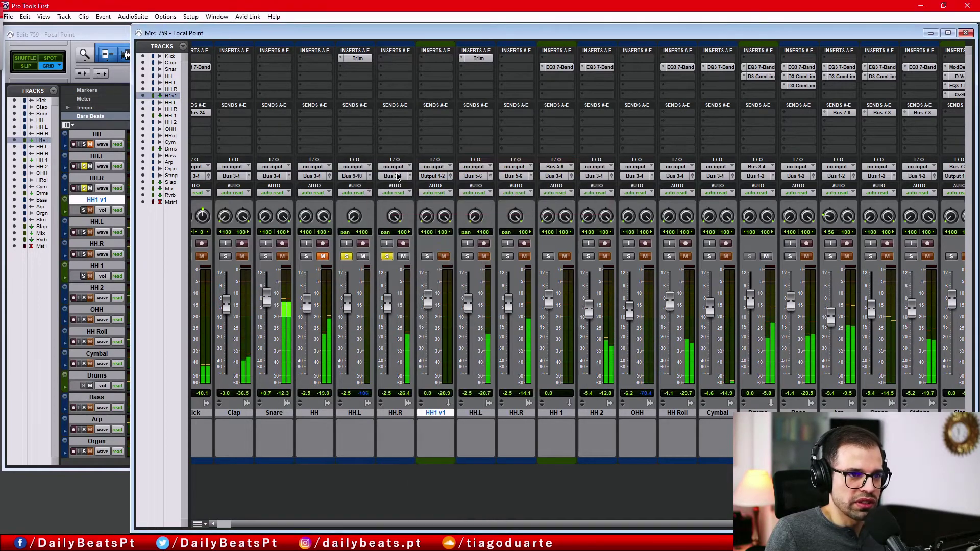
pyautogui.click(395, 176)
pyautogui.moveTo(429, 215)
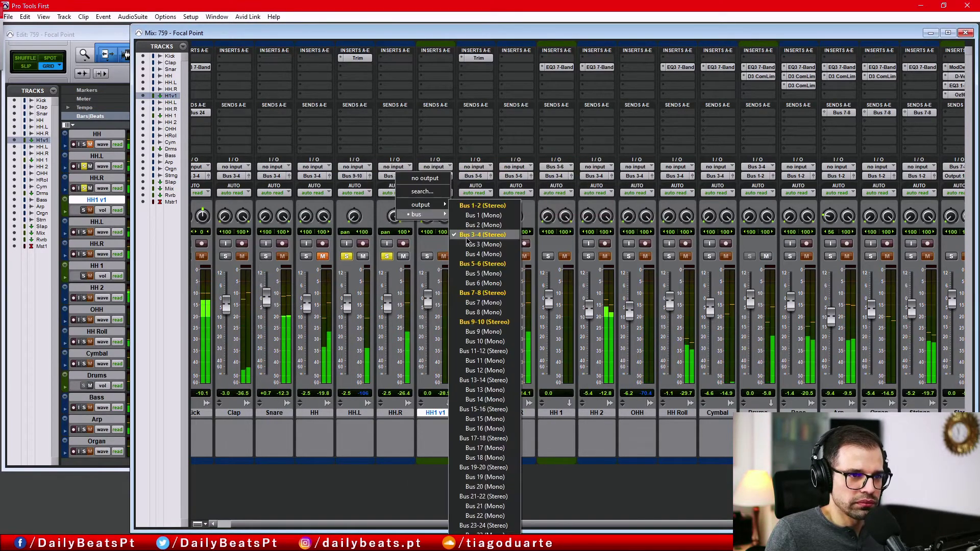
pyautogui.click(480, 323)
# Set HH1 v1's input to Bus 9-10 and solo the HH1 v1 aux
pyautogui.click(442, 170)
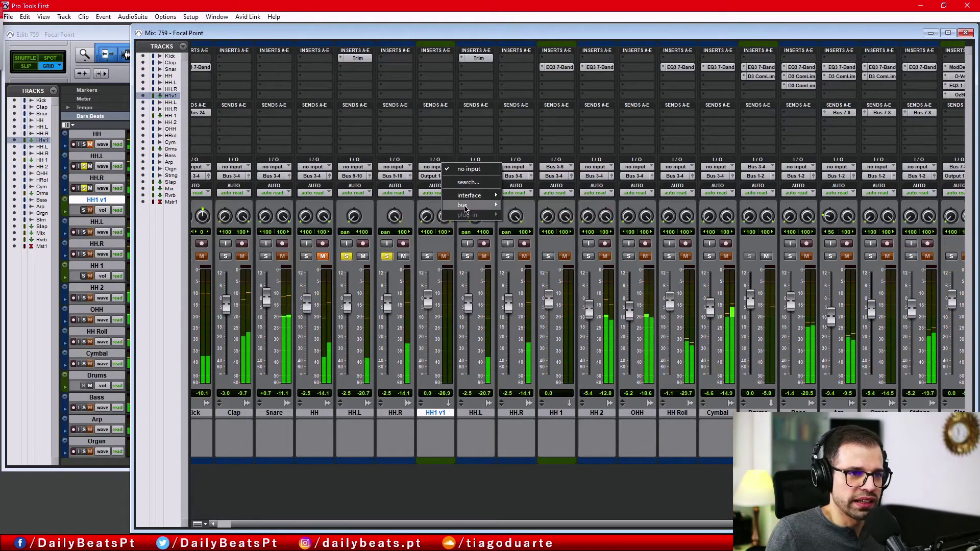
pyautogui.moveTo(473, 205)
pyautogui.click(535, 244)
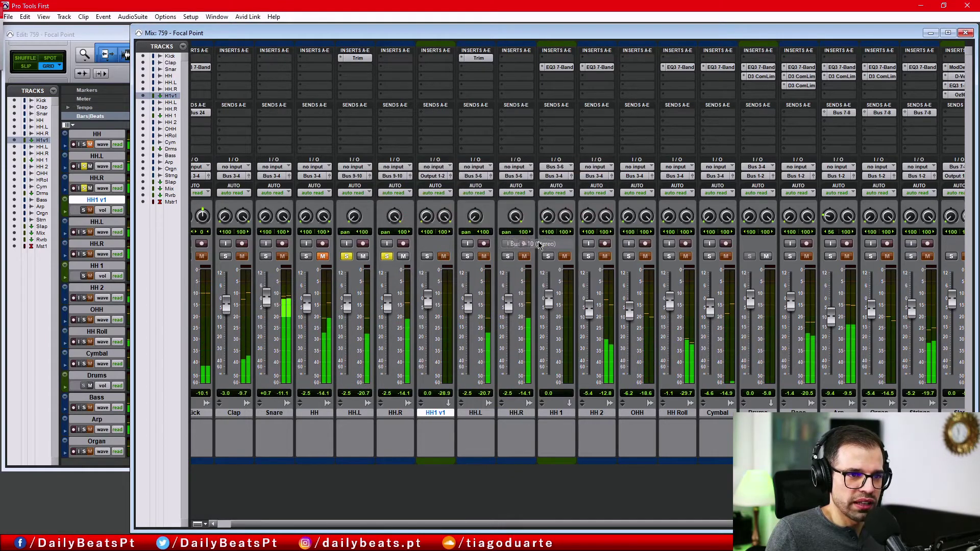
pyautogui.click(428, 257)
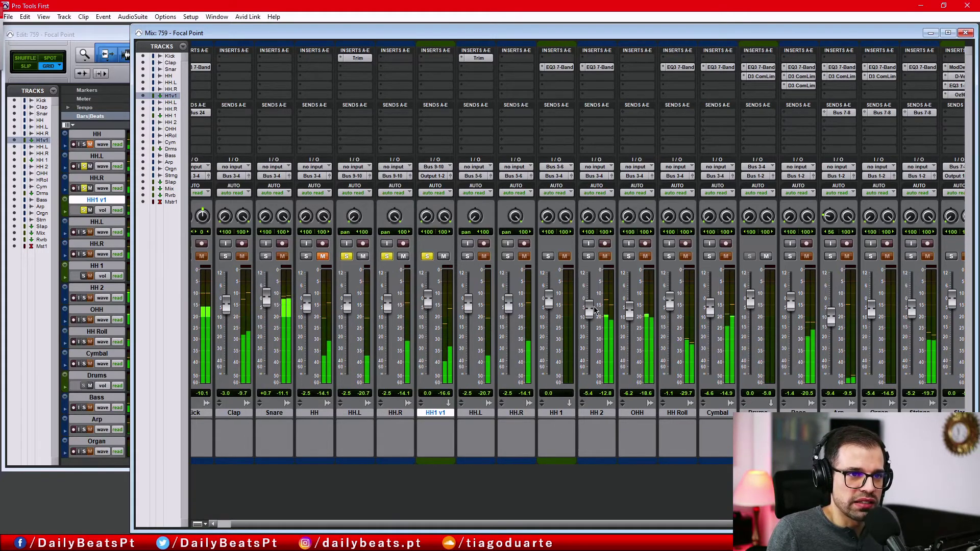
# Copy HH 1's EQ3 7-Band insert onto HH1 v1's first insert slot
pyautogui.click(557, 413)
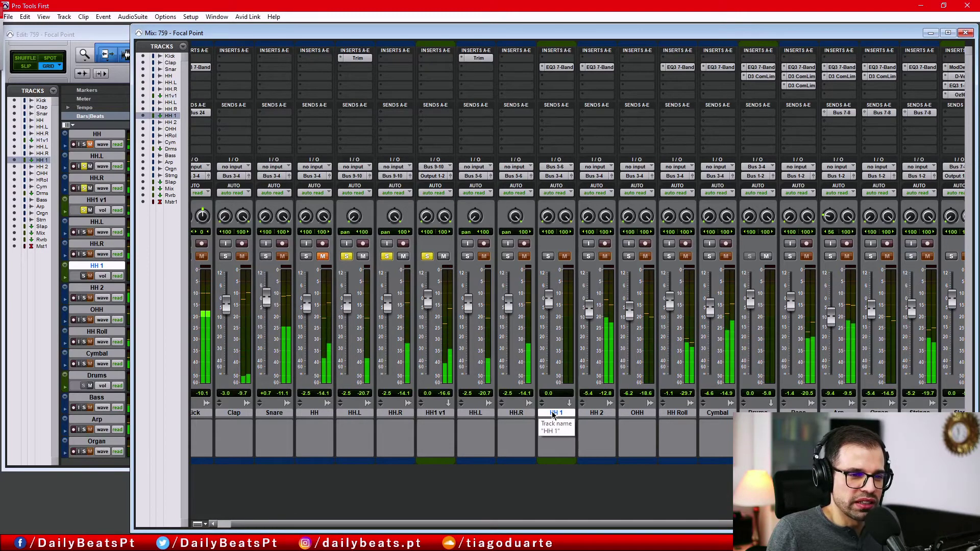
pyautogui.click(560, 67)
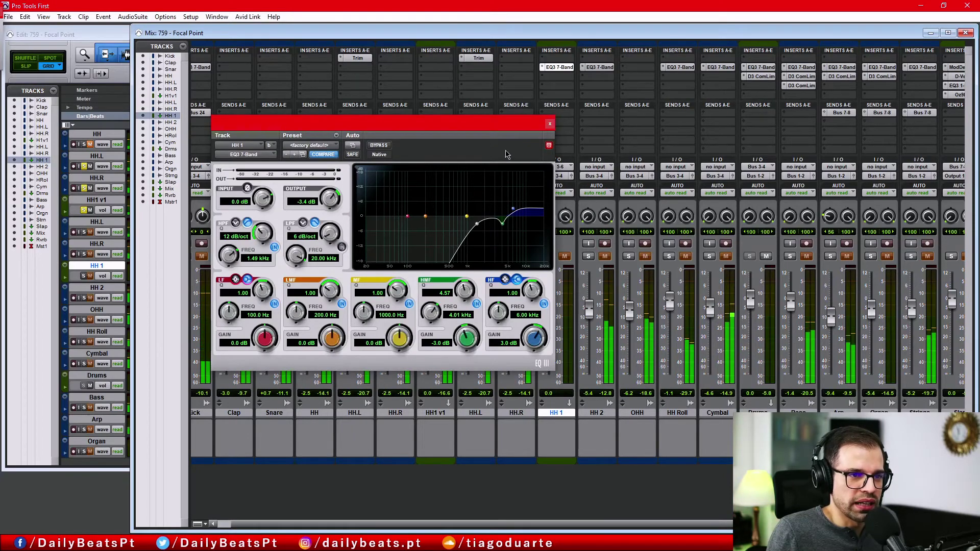
pyautogui.click(554, 68)
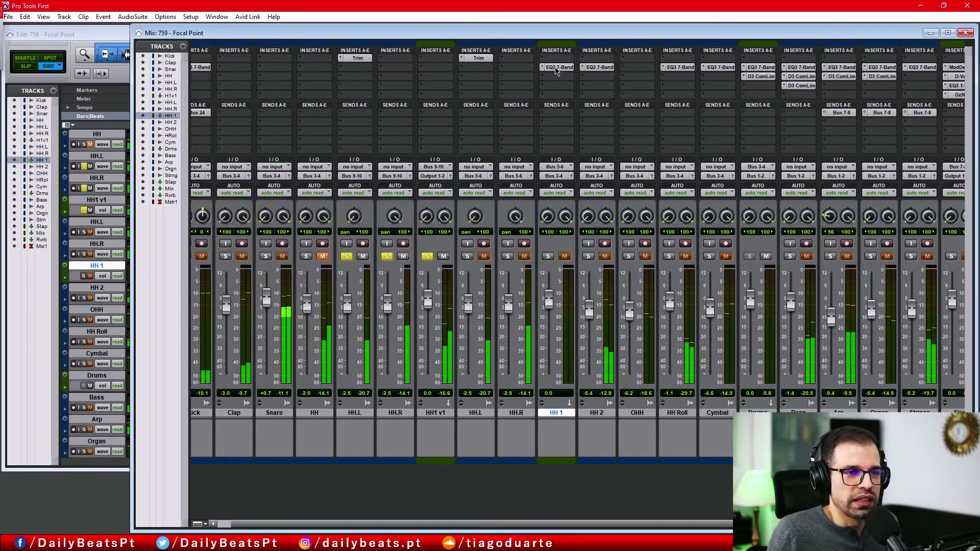
pyautogui.click(555, 67)
pyautogui.moveTo(435, 69)
pyautogui.mouseDown()
pyautogui.moveTo(477, 66)
pyautogui.moveTo(442, 69)
pyautogui.mouseUp()
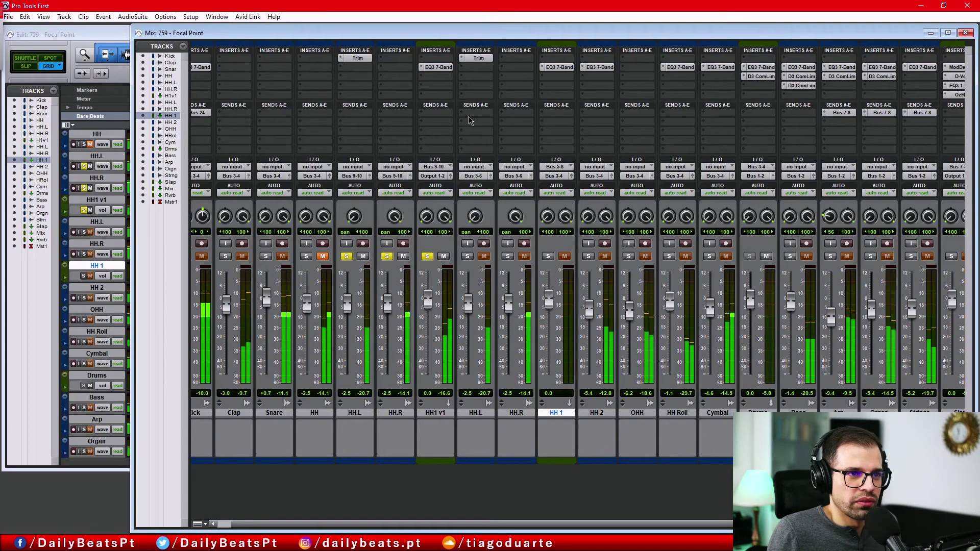
# Compare HH1 v1's EQ3 7-Band bypassed and active, leaving it active
pyautogui.click(438, 67)
pyautogui.click(379, 146)
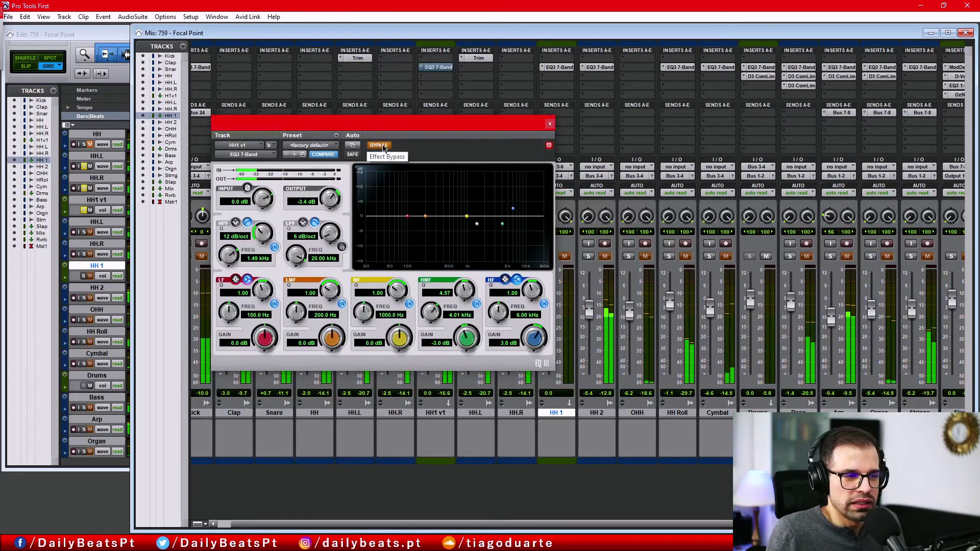
pyautogui.click(379, 146)
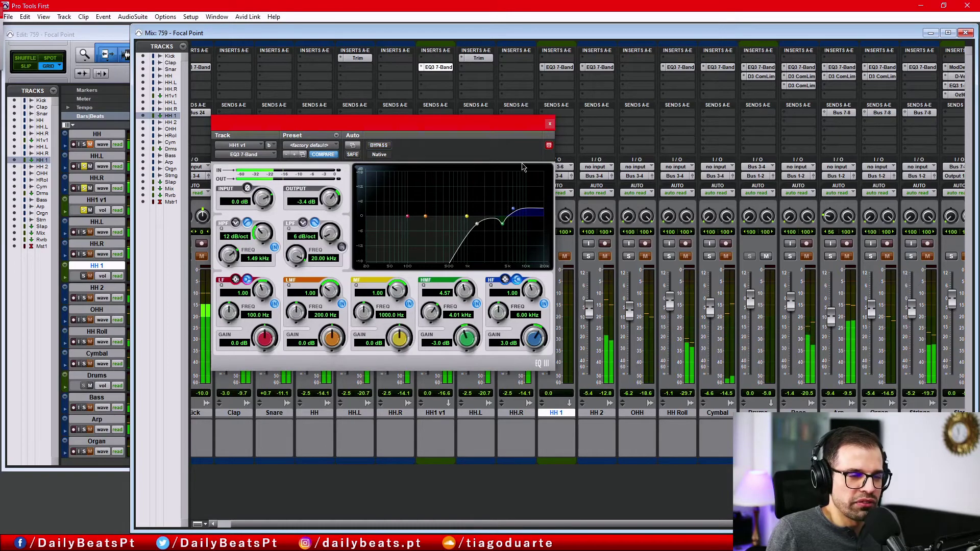
pyautogui.click(551, 124)
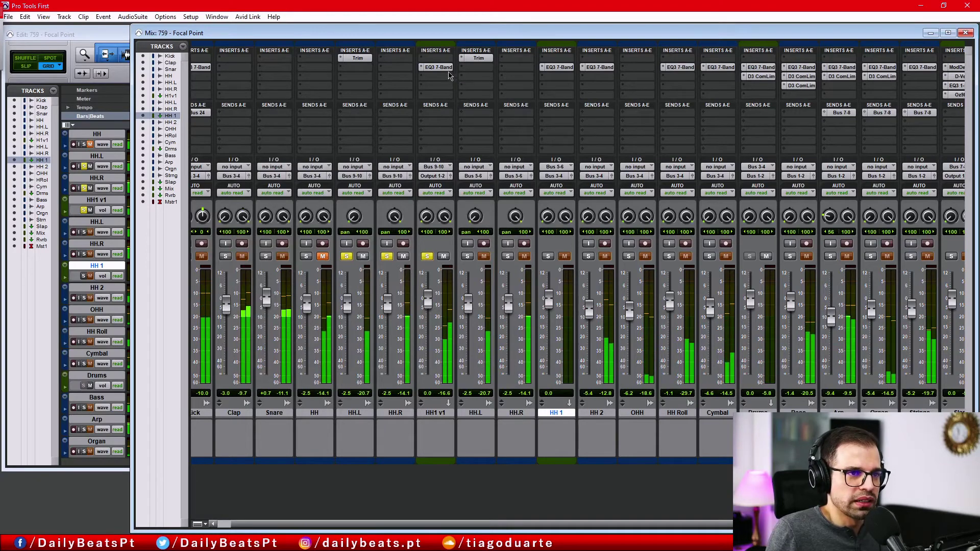
pyautogui.click(436, 67)
pyautogui.click(379, 146)
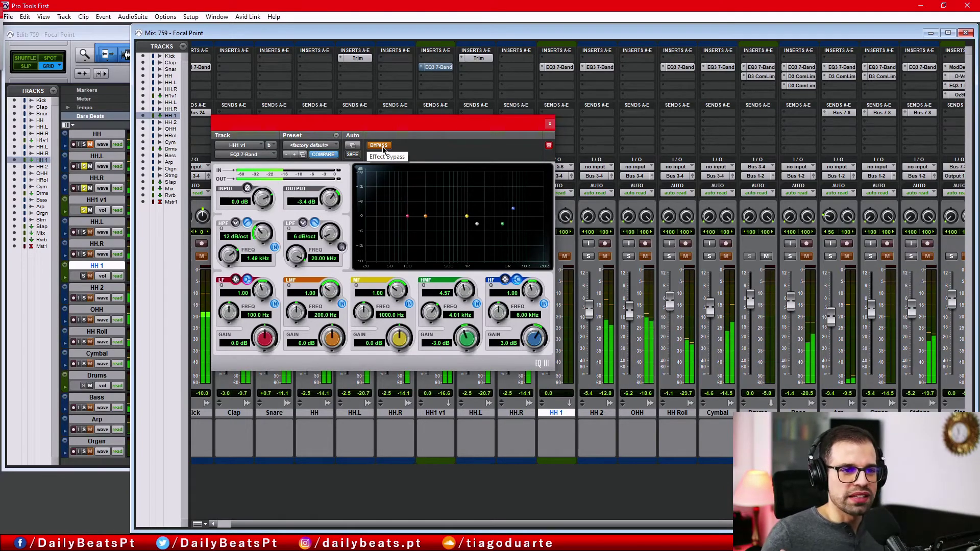
pyautogui.click(383, 147)
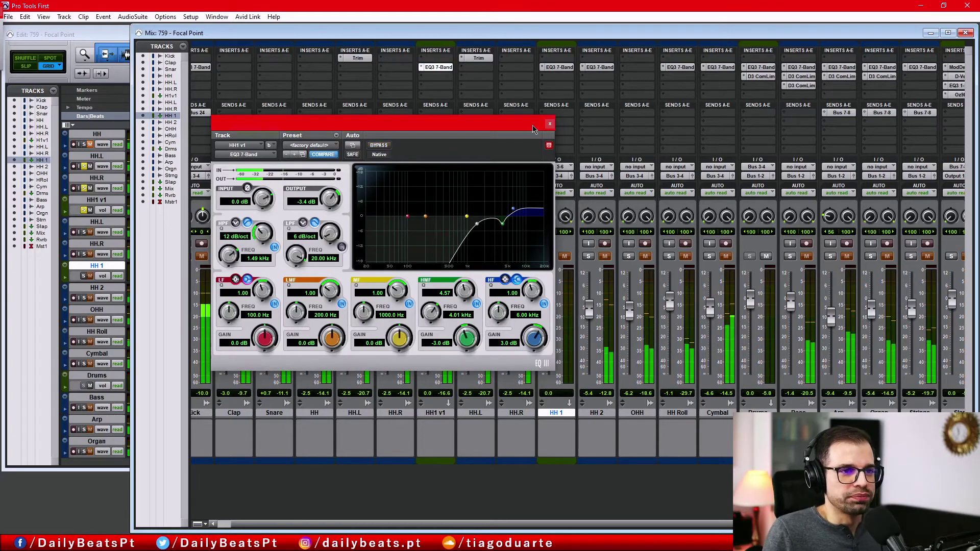
pyautogui.click(419, 66)
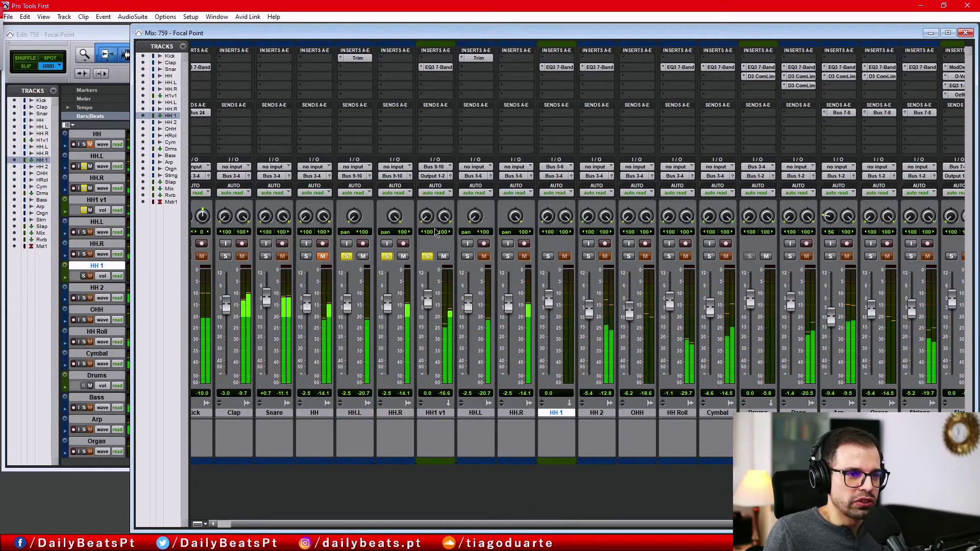
pyautogui.click(437, 415)
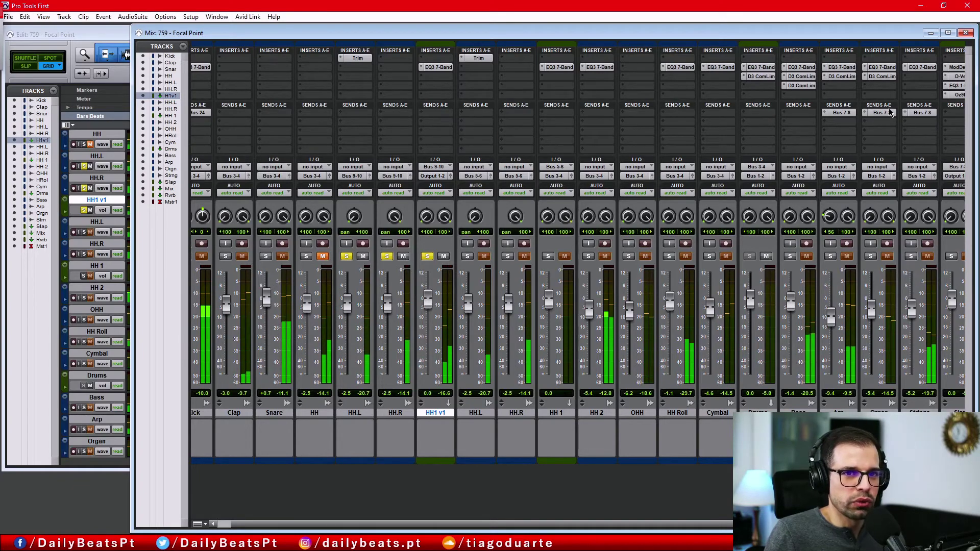
# Check the Master's Ozone mono imager window, then close it
pyautogui.hscroll(5, 889, 112)
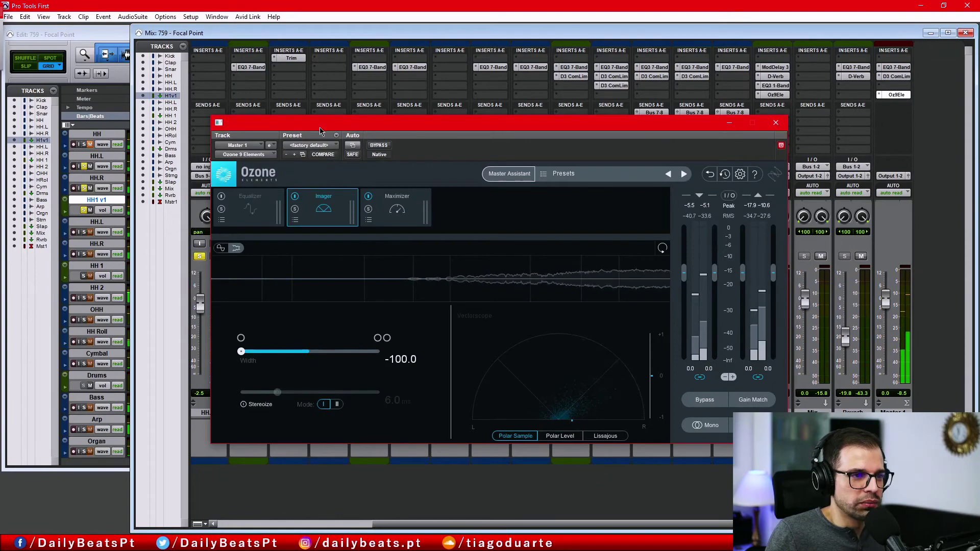
pyautogui.moveTo(322, 116); pyautogui.dragTo(572, 153)
pyautogui.hscroll(-3, 368, 153)
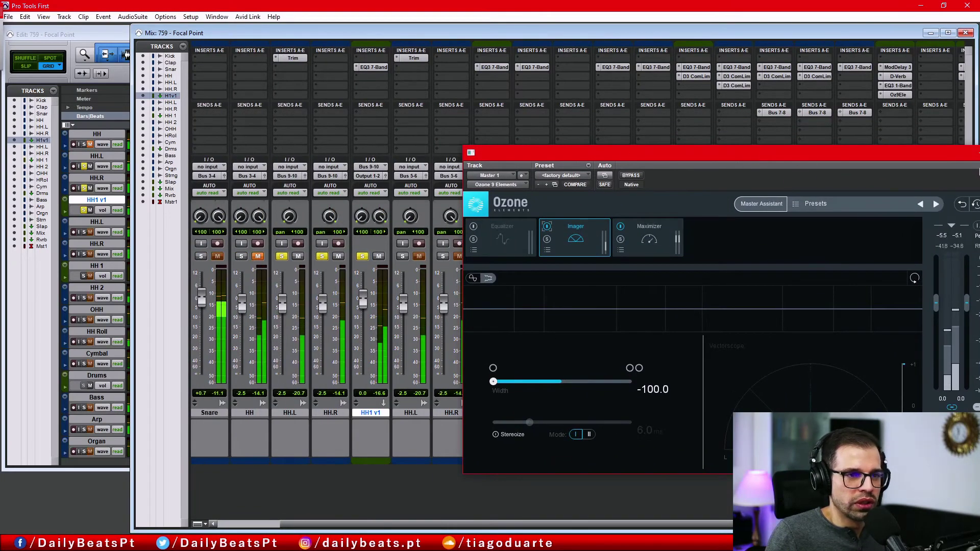
pyautogui.moveTo(900, 155); pyautogui.dragTo(736, 144)
pyautogui.click(863, 141)
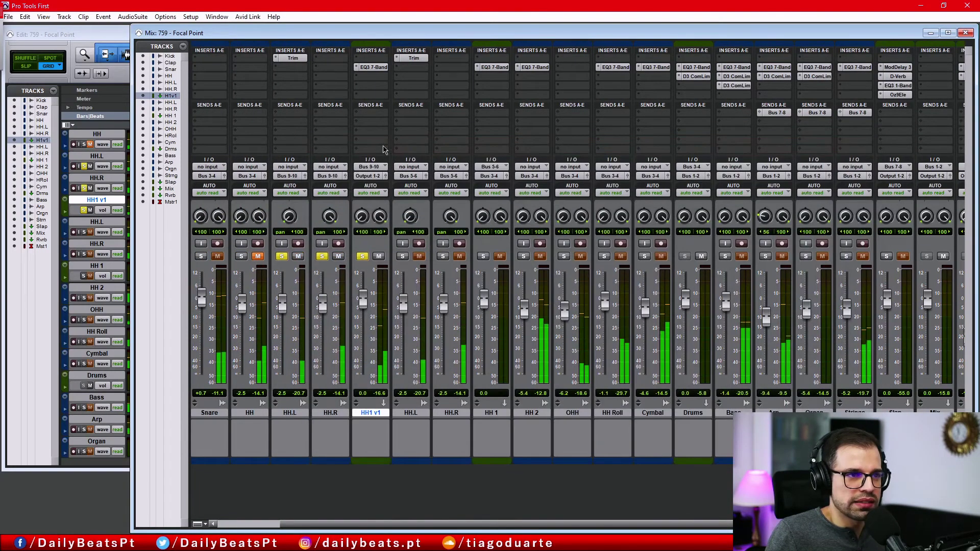
pyautogui.hscroll(-2, 404, 145)
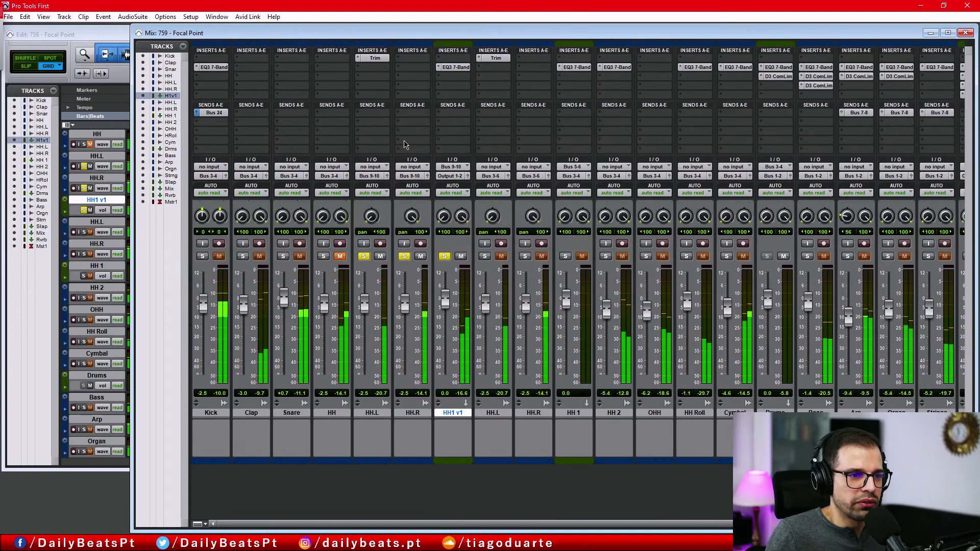
# Toggle phase inversion on HH.L's Trim, then recheck the Master's Ozone 9 Elements
pyautogui.click(375, 57)
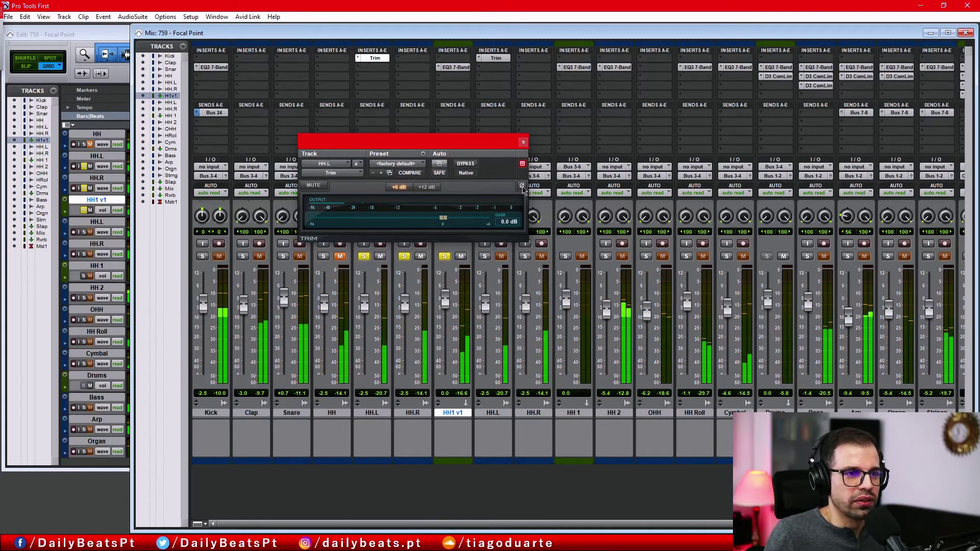
pyautogui.click(521, 187)
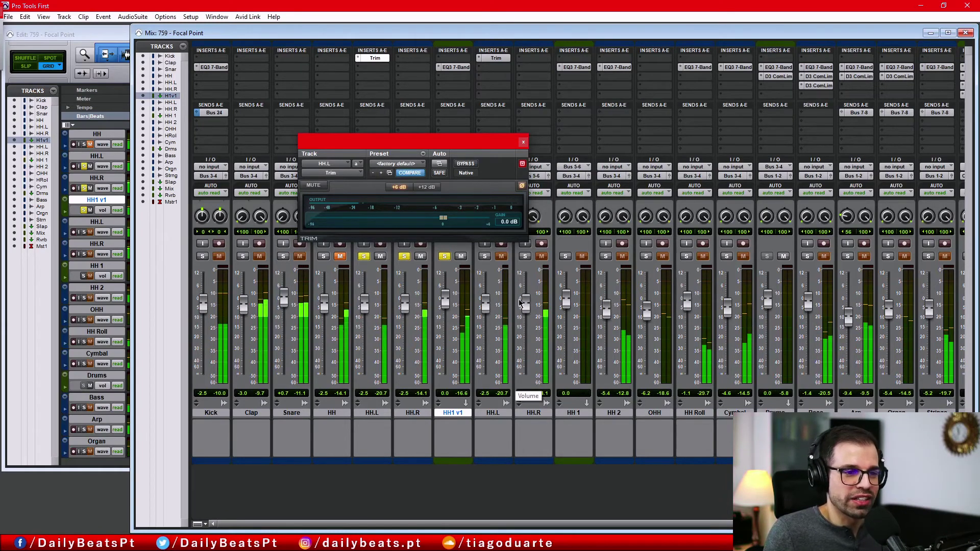
pyautogui.click(523, 142)
pyautogui.hscroll(3, 759, 121)
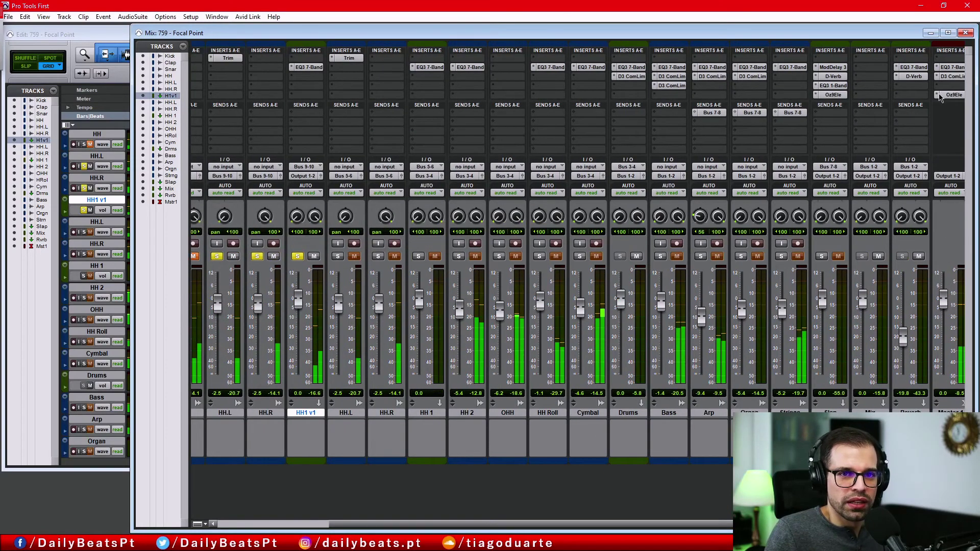
pyautogui.click(955, 95)
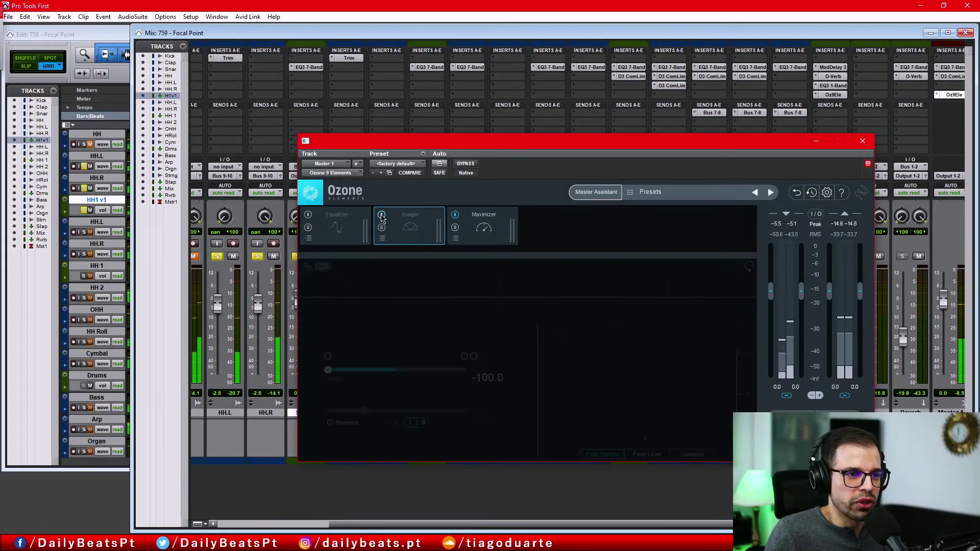
pyautogui.click(866, 142)
pyautogui.hscroll(-3, 503, 144)
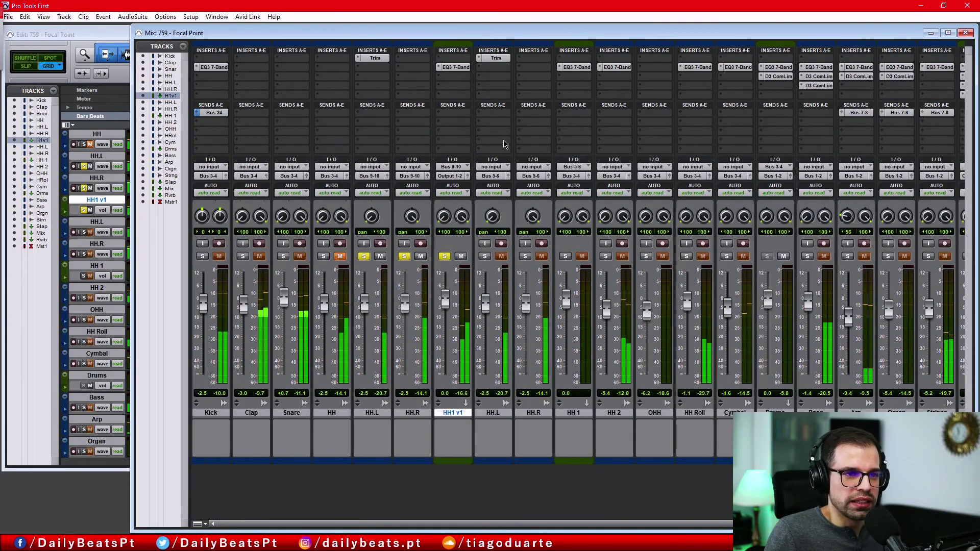